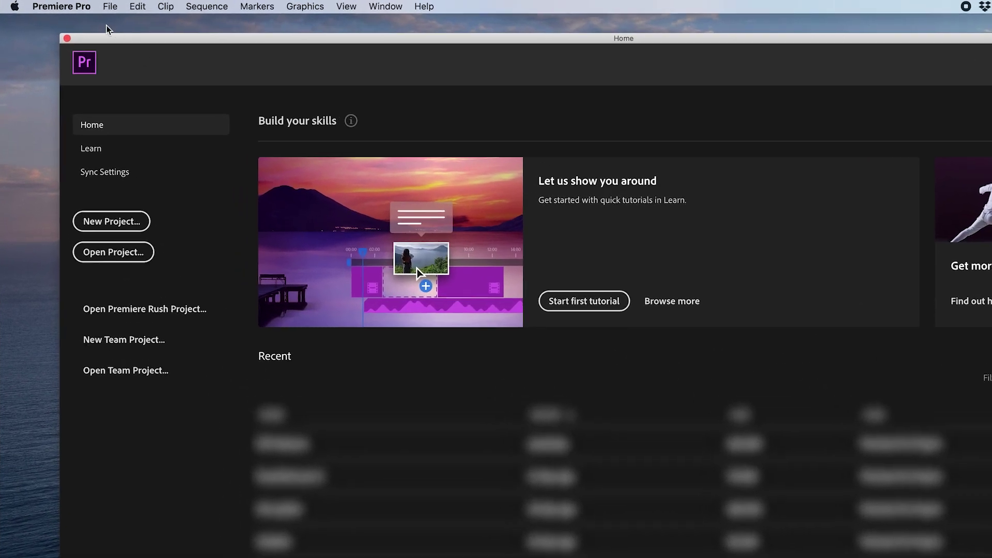
Step: Open the General preferences through the Premiere Pro menu on Mac or Edit > Preferences on Windows
left_click(78, 7)
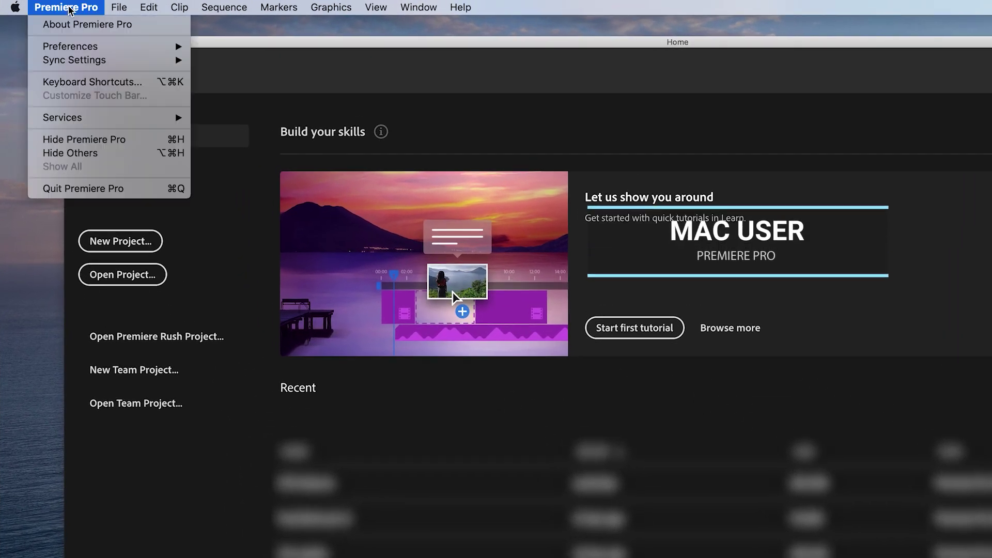
mouse_move(89, 51)
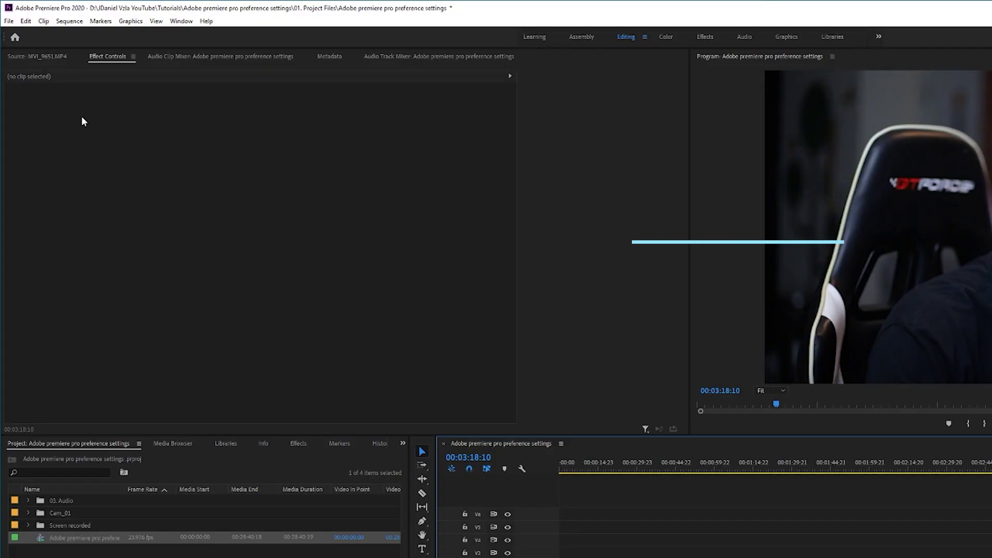
left_click(26, 21)
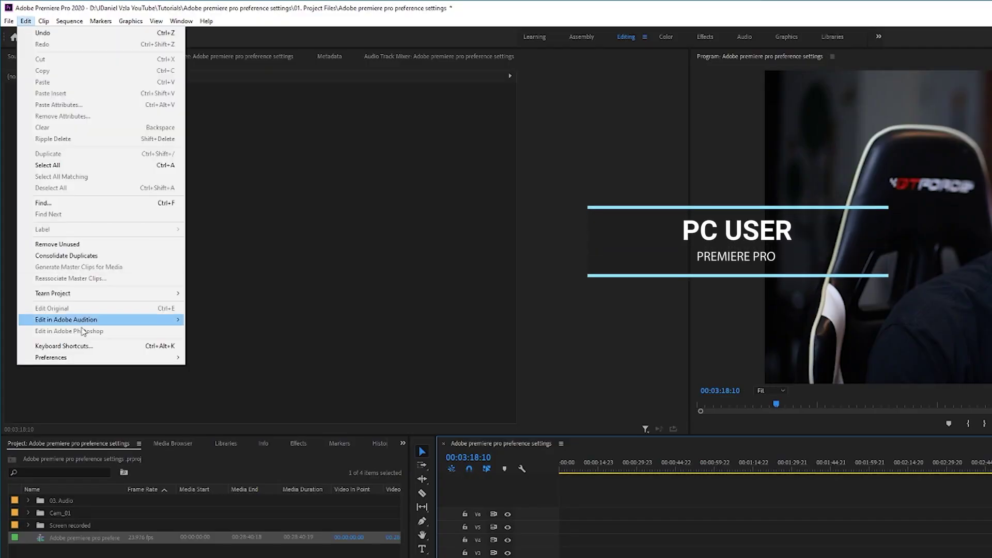
mouse_move(84, 357)
left_click(220, 355)
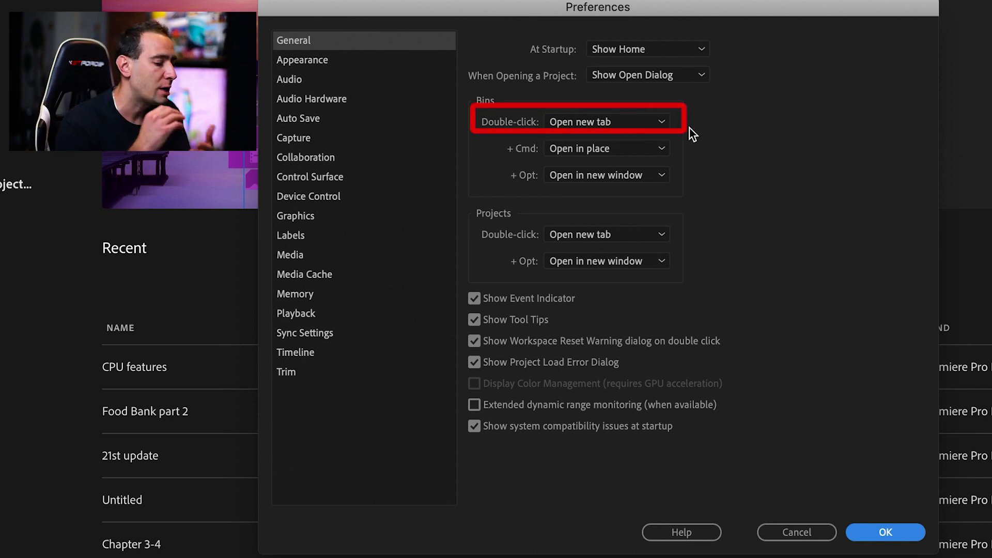
Step: Set Bins Double-click to Open in new window, then test by opening the Cam_01 and 03. Audio bins
left_click(659, 122)
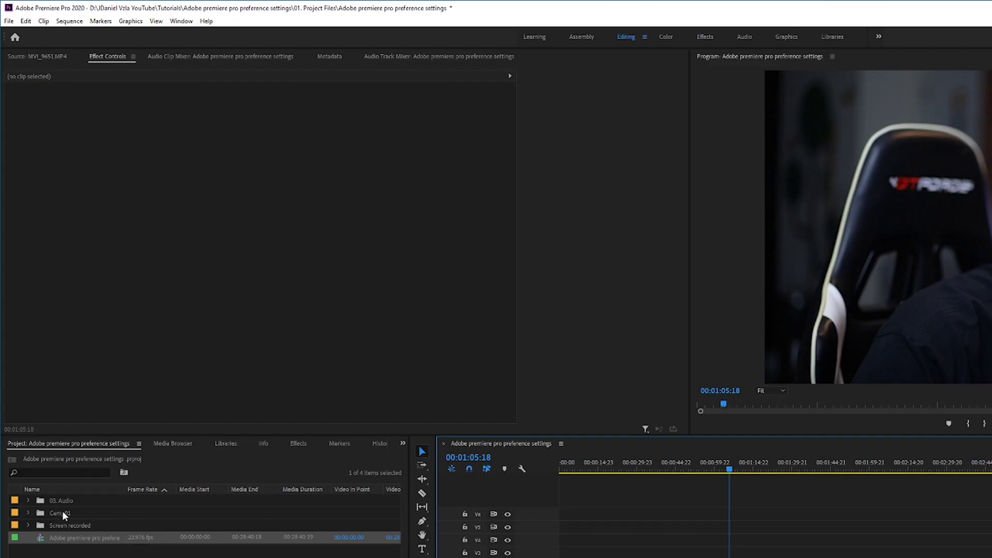
double_click(62, 512)
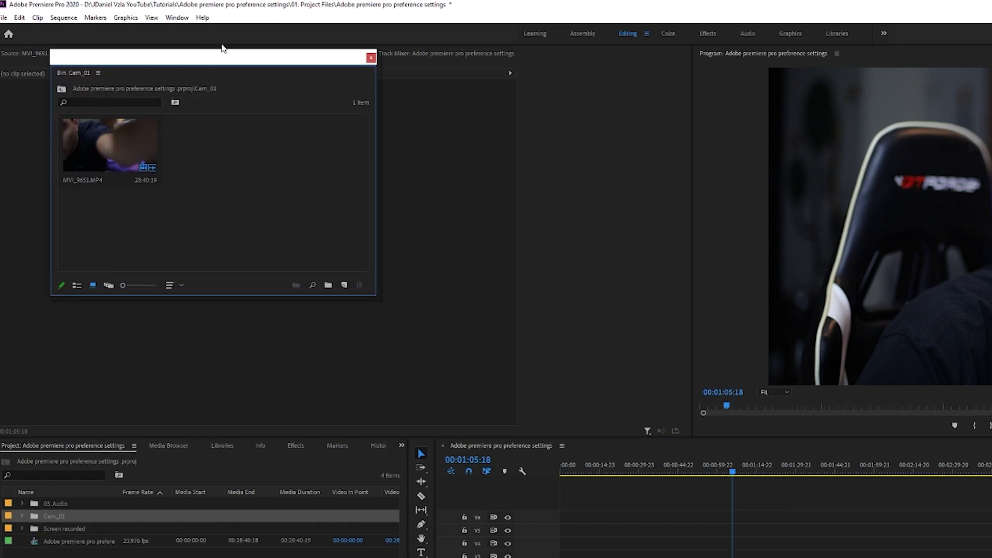
left_click_drag(225, 61, 245, 105)
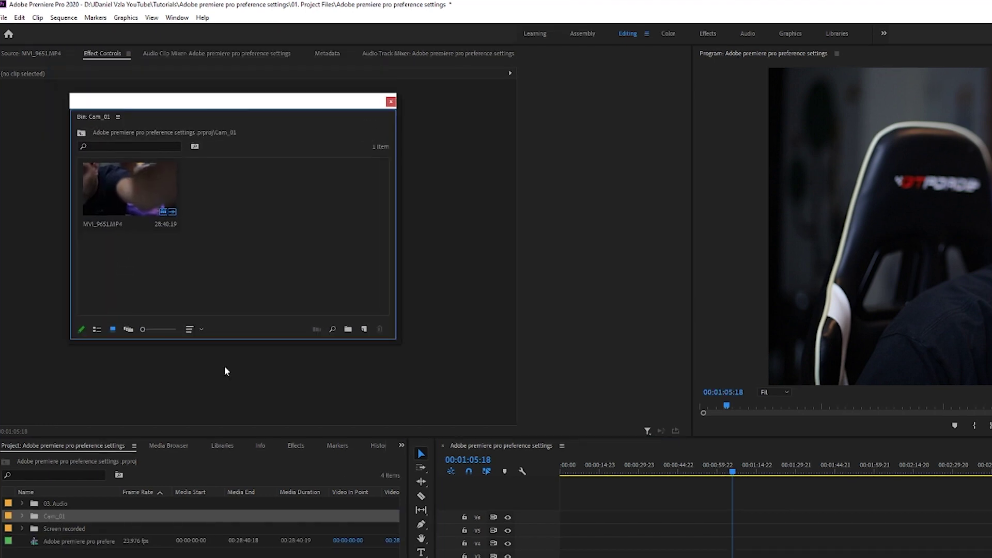
double_click(63, 504)
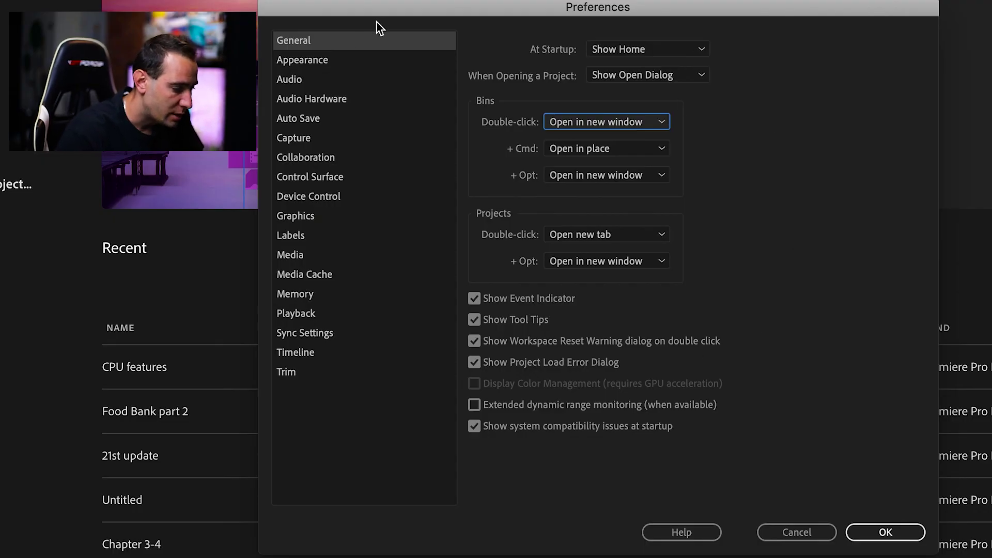
Step: Check Appearance brightness and the Audio page, ending on Audio Hardware with Built-in Microphone and Built-in Output
left_click(326, 60)
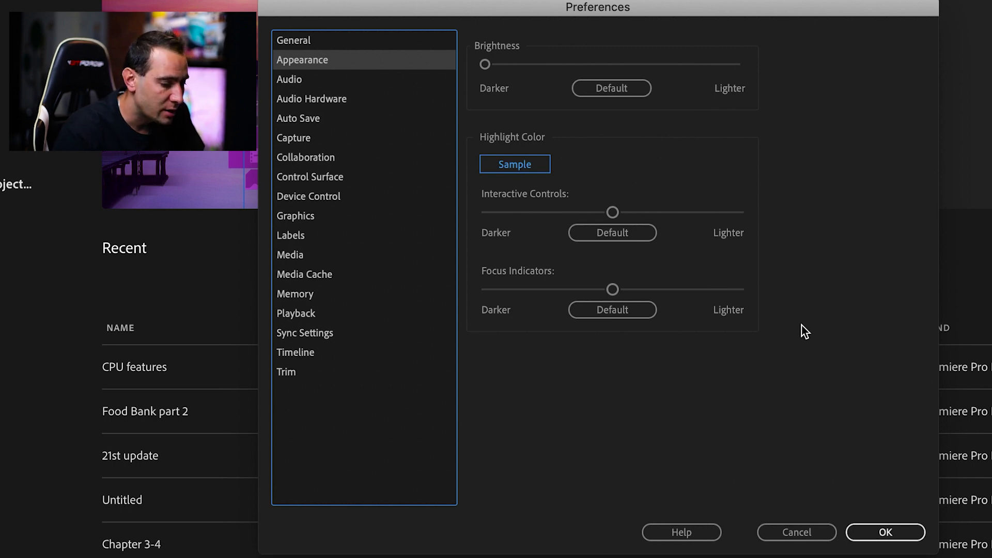
left_click(486, 65)
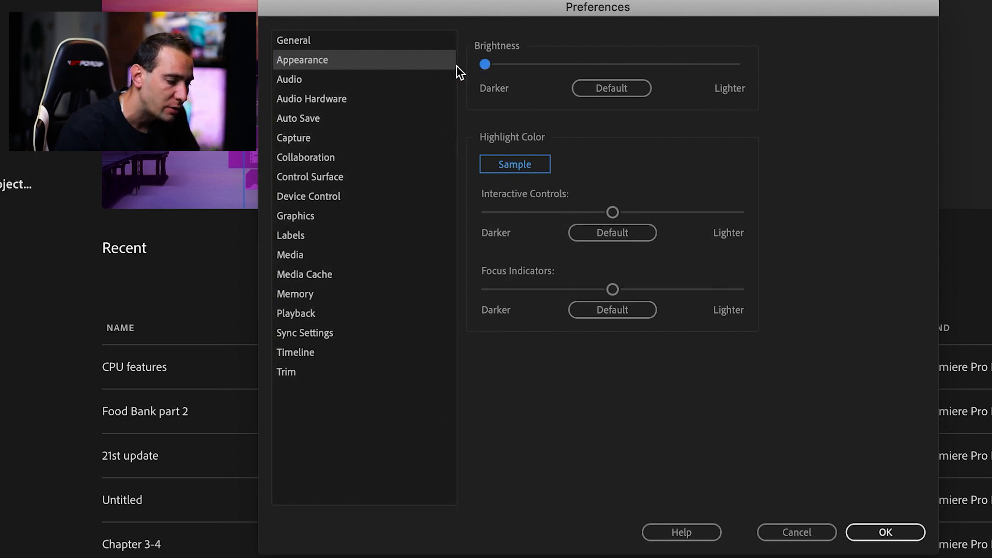
left_click(305, 81)
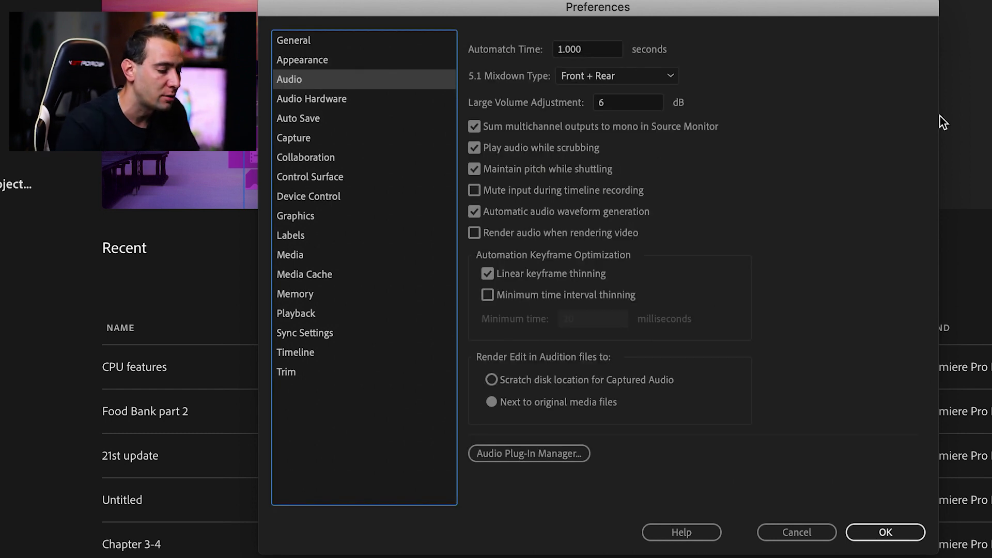
left_click(331, 103)
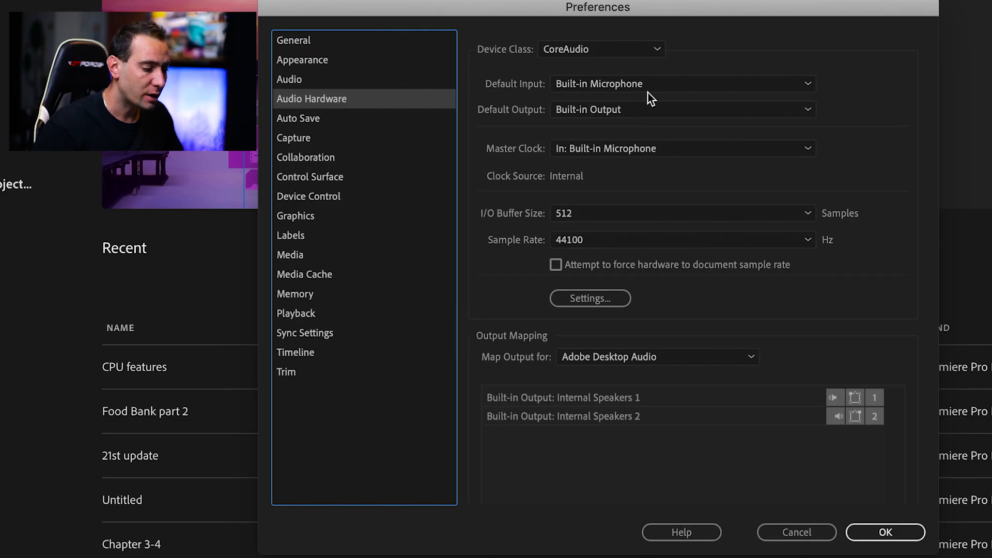
left_click(628, 112)
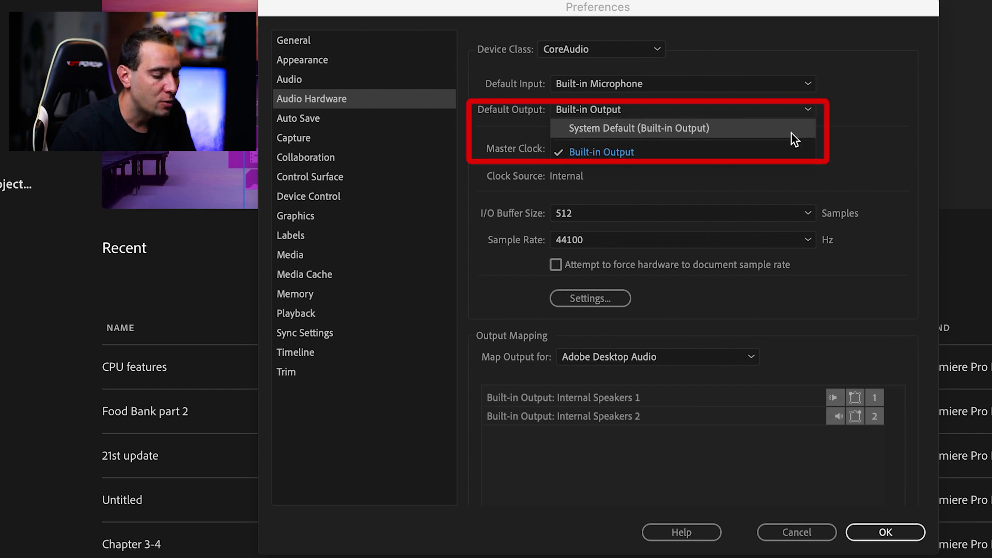
left_click(854, 119)
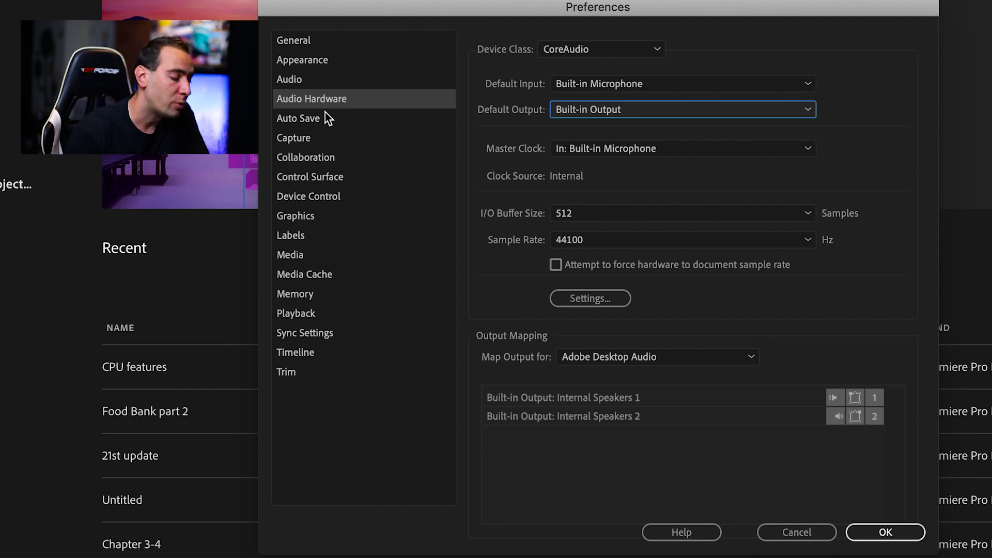
Step: Enable Automatically save projects on the Auto Save page: every 15 minutes, 20 versions maximum
left_click(314, 123)
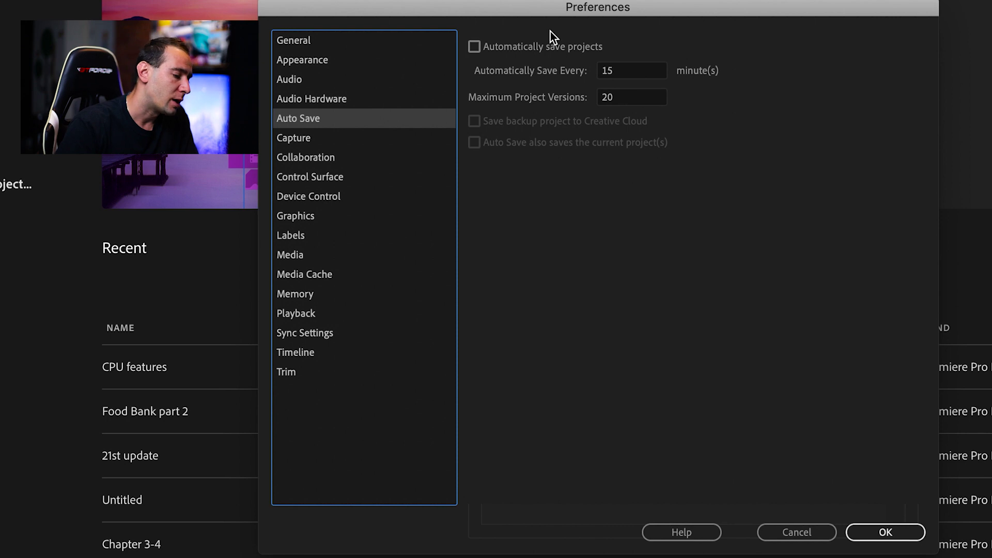
left_click(505, 47)
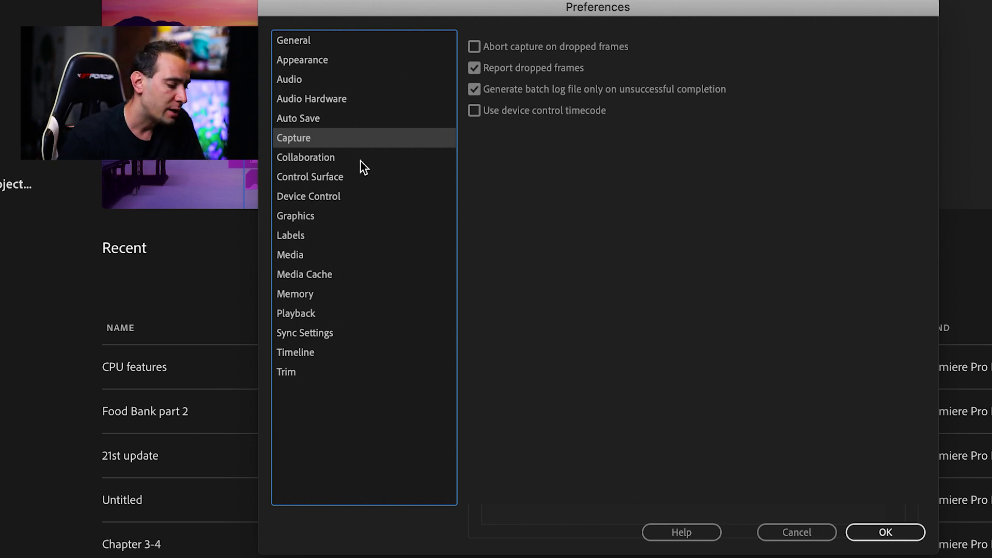
Step: Step through the Collaboration, Control Surface and Device Control pages, arriving at Graphics
left_click(338, 161)
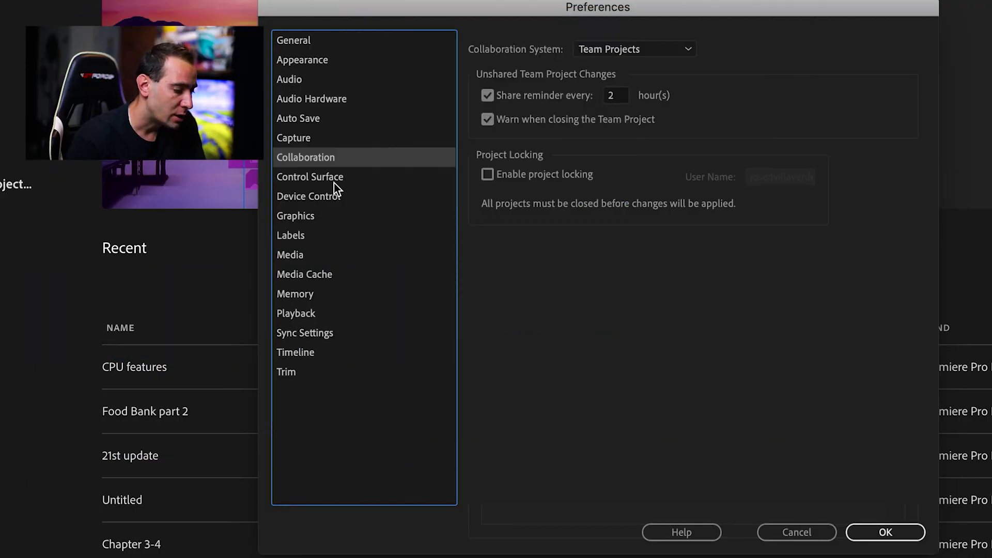
left_click(331, 180)
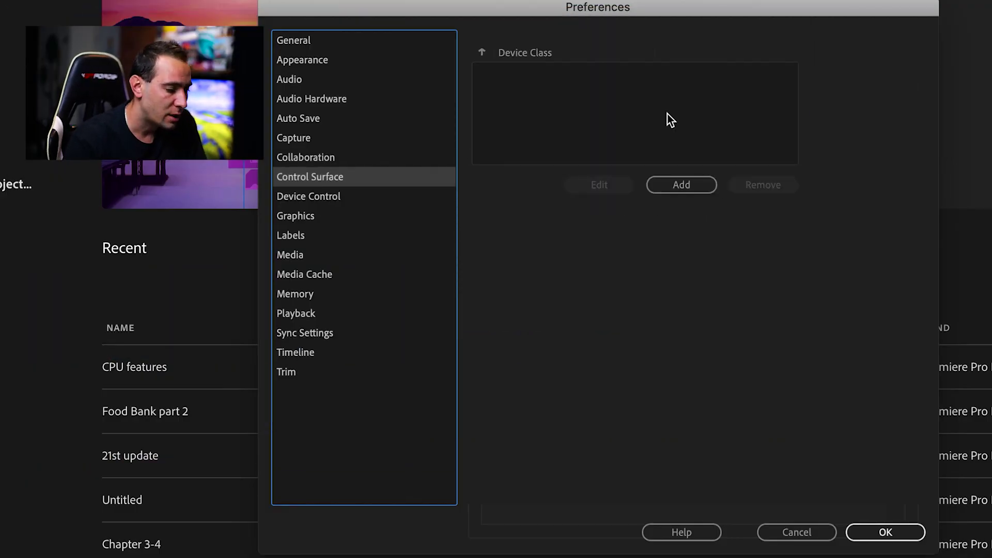
left_click(328, 199)
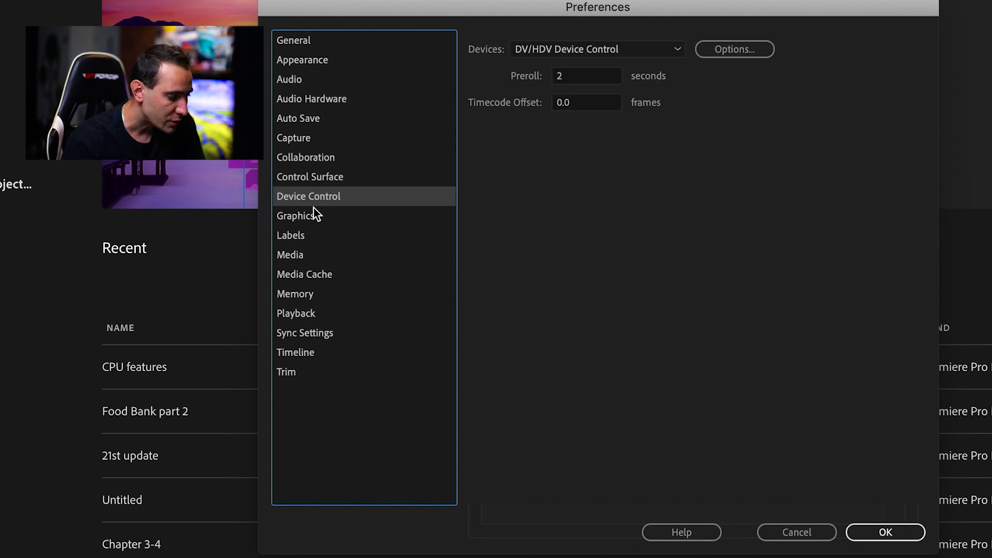
left_click(306, 218)
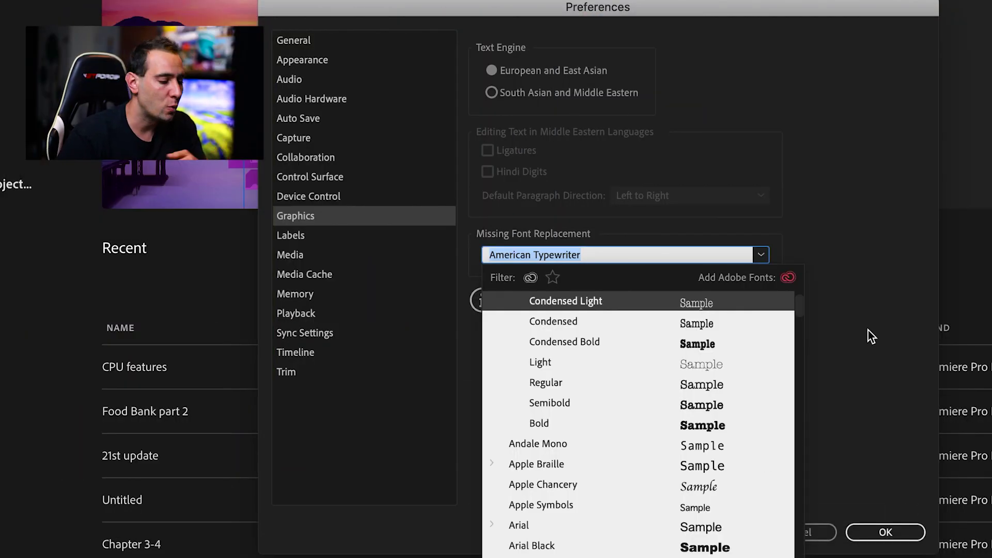
Step: Confirm American Typewriter Condensed Light as the missing-font replacement and go to the Labels page
key("Return")
left_click(329, 238)
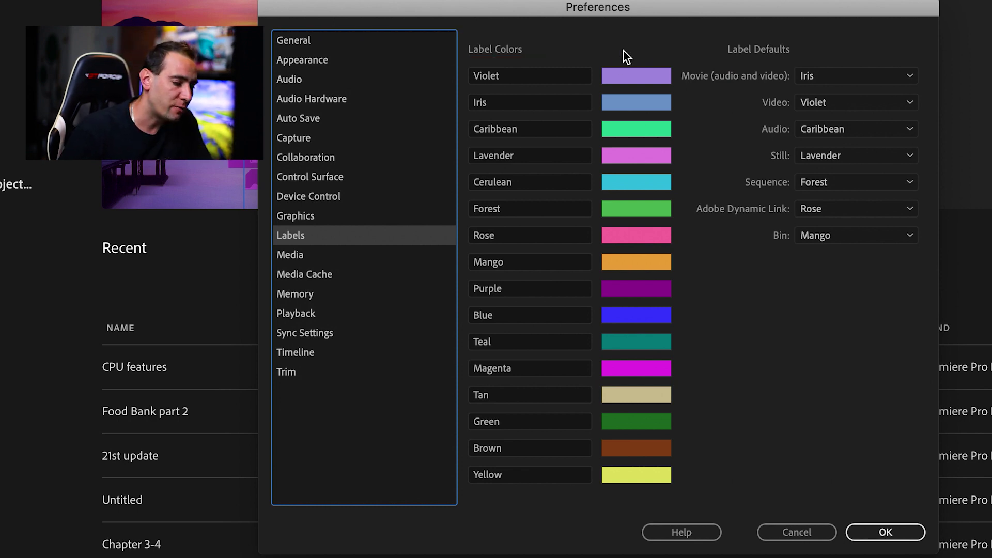
Step: Give the Violet label a darker purple colour and rename it Brolls
left_click(644, 73)
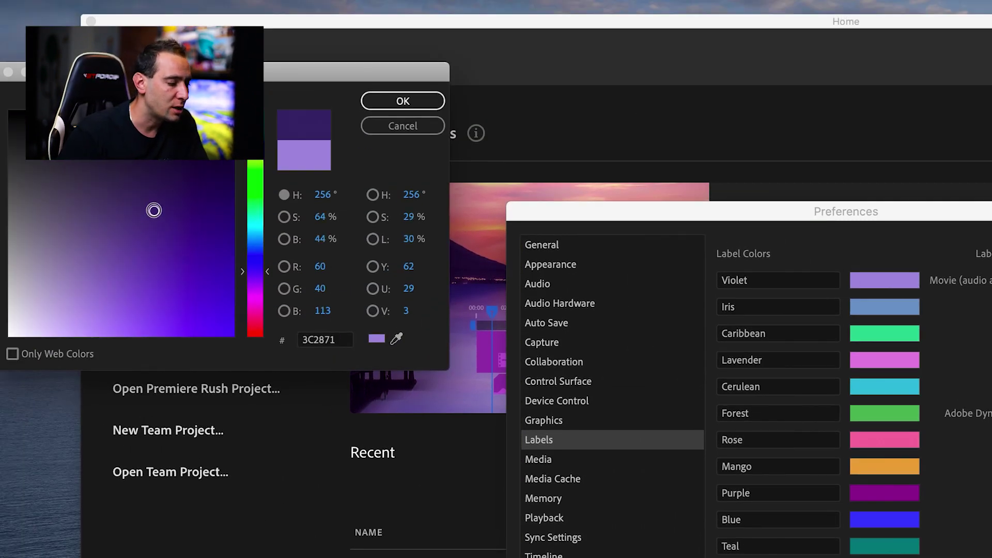
left_click(198, 249)
left_click(419, 106)
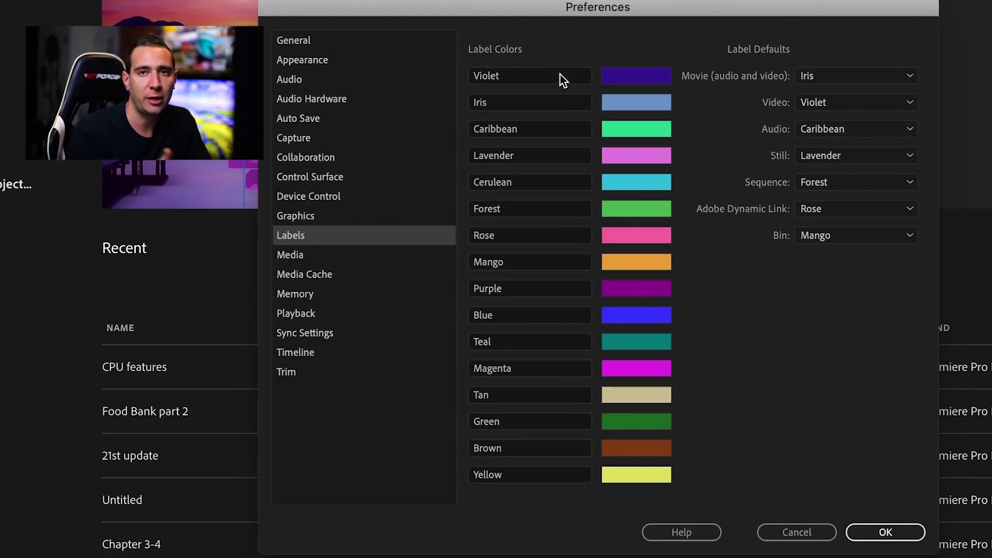
left_click(560, 75)
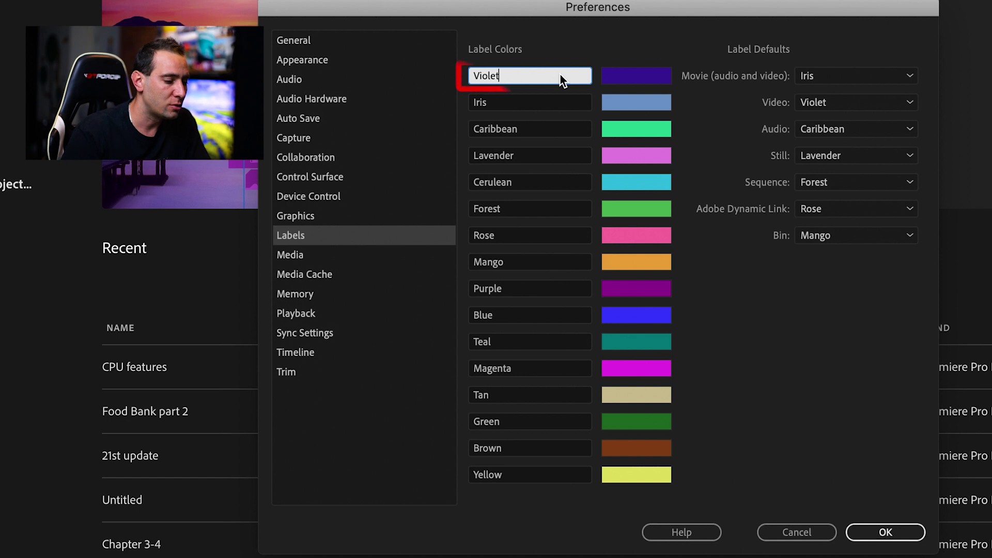
key("BackSpace")
key("BackSpace")
key("BackSpace")
key("BackSpace")
key("BackSpace")
key("BackSpace")
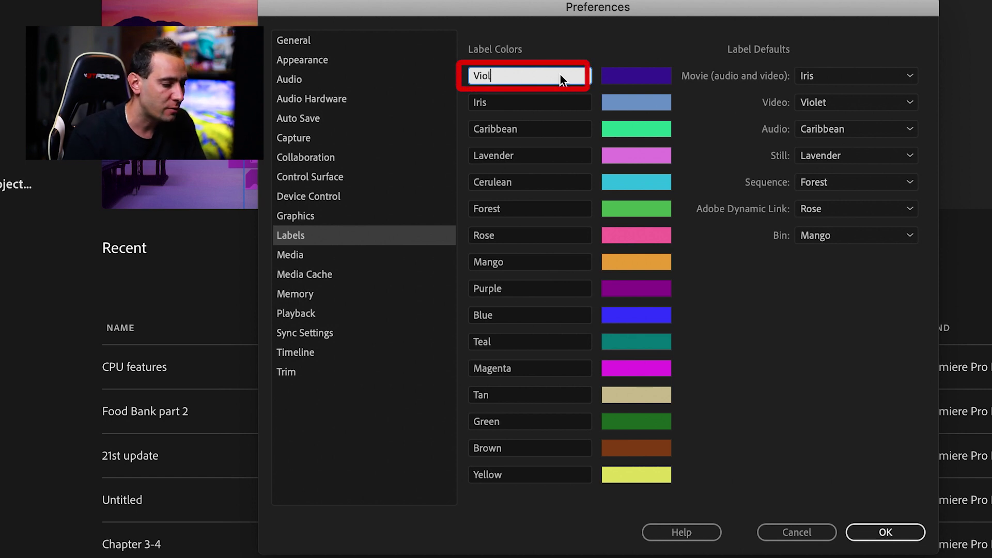
type("B")
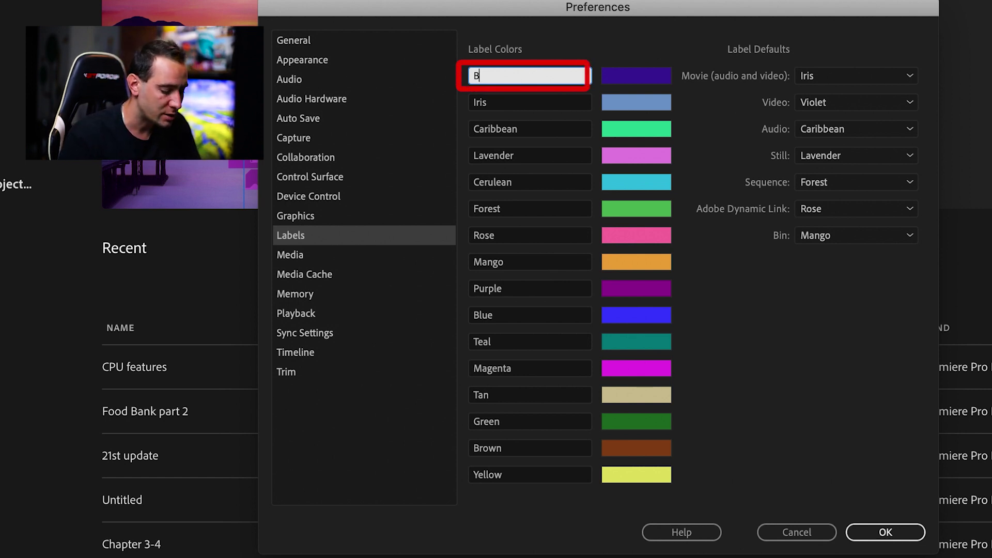
type("rolls")
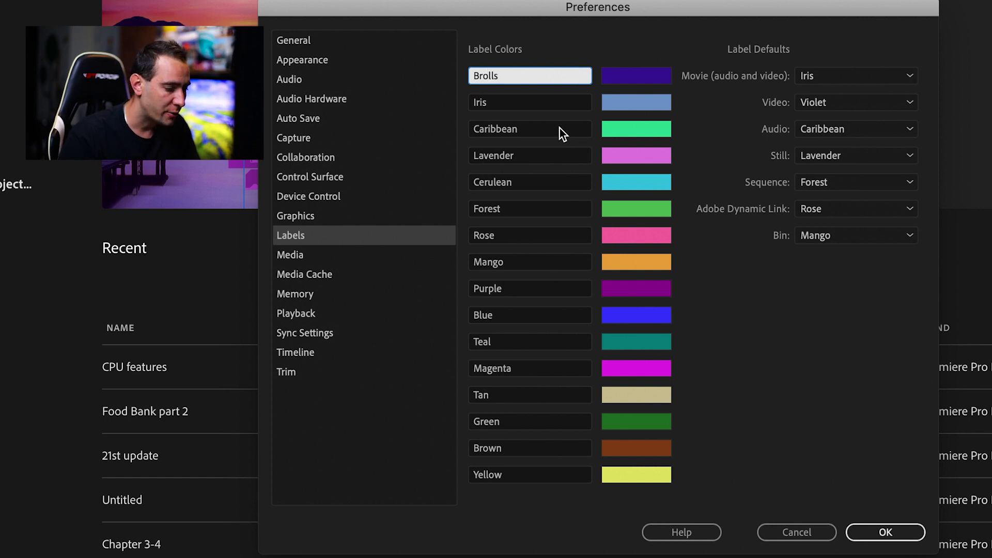
Step: Rename the Caribbean, Forest and Purple labels to Main video, Audi and VFX
left_click(560, 129)
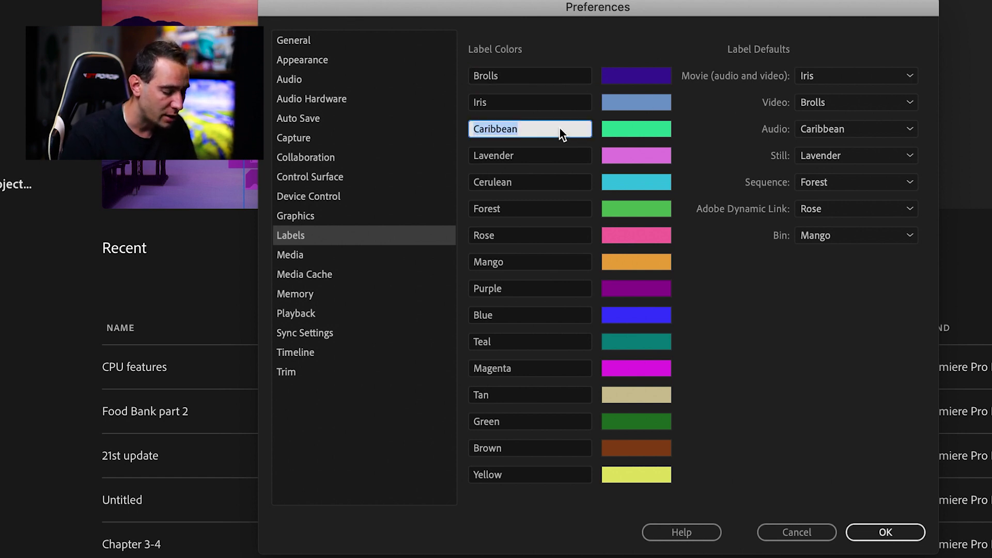
type("Main video")
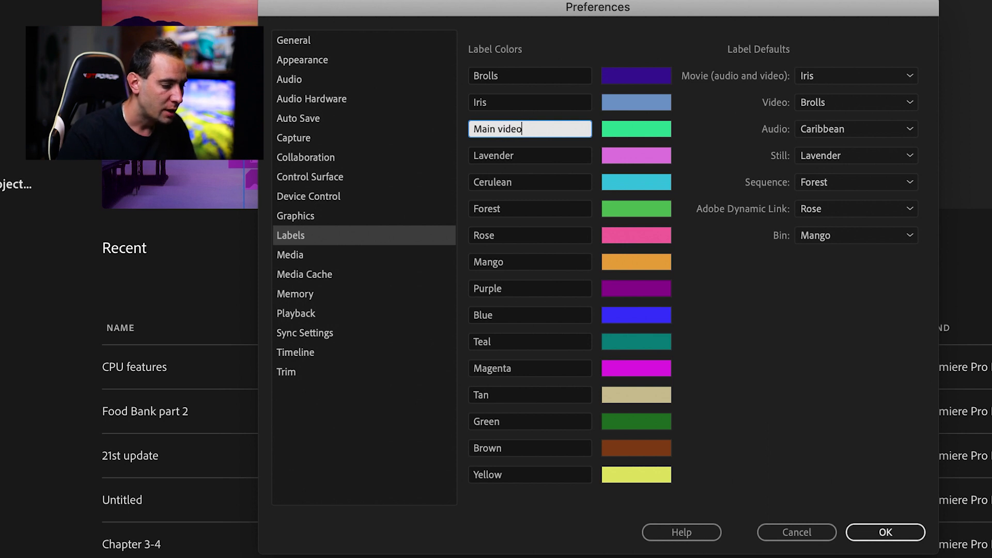
left_click(532, 206)
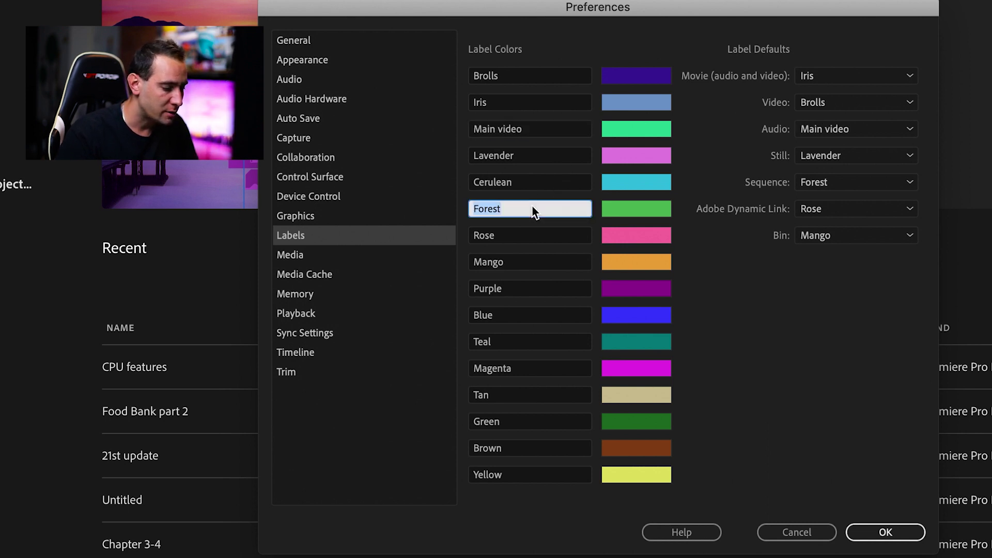
type("Audi")
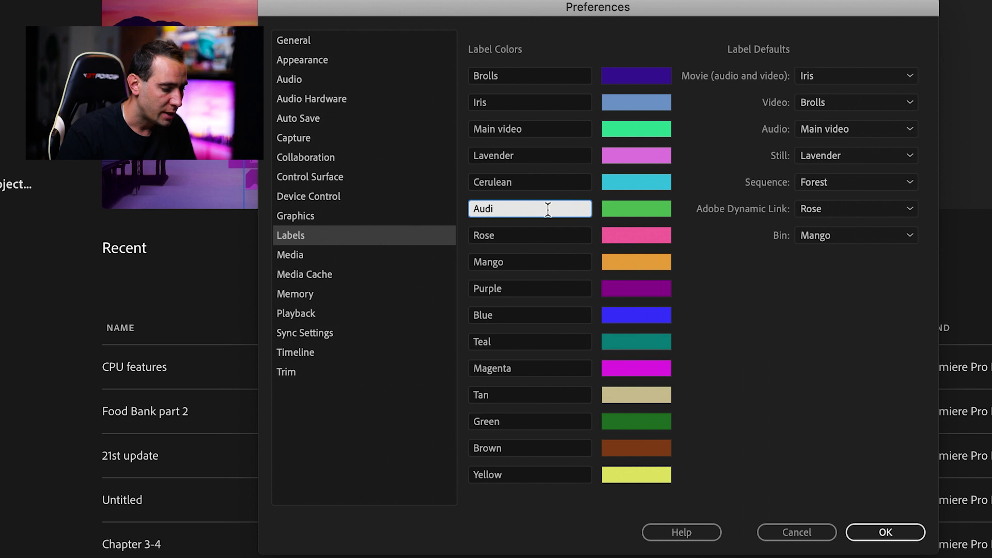
left_click(519, 289)
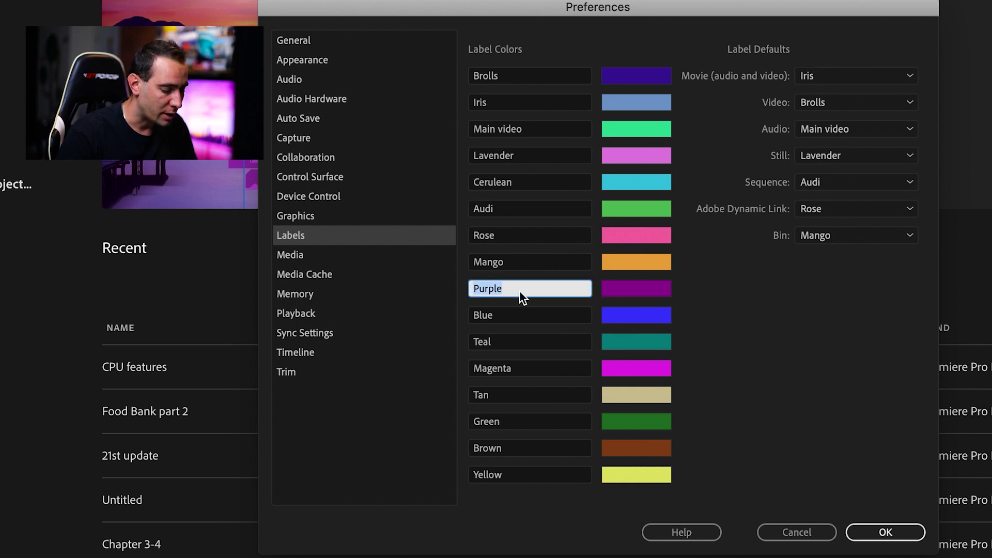
type("Effect")
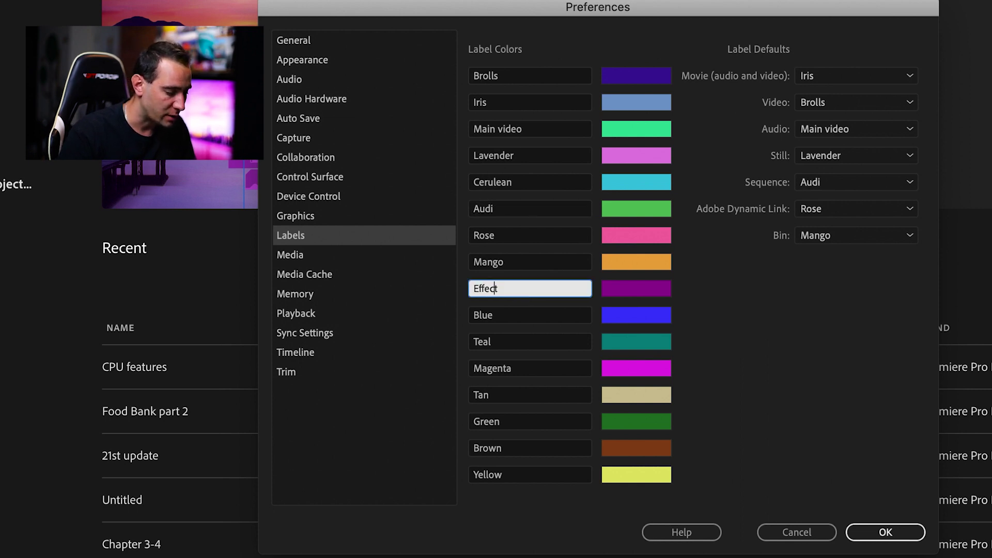
type("VFX")
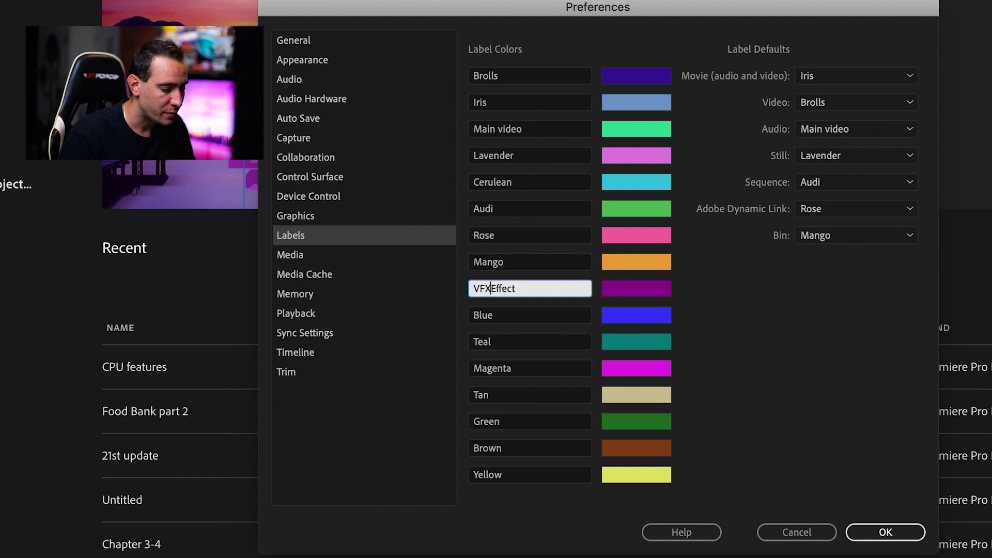
left_click_drag(527, 292, 492, 292)
key("BackSpace")
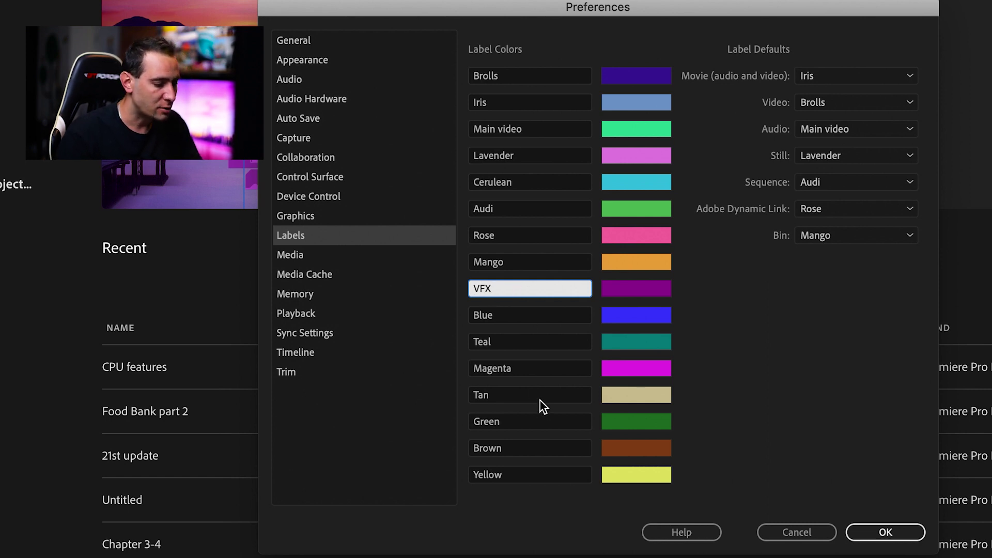
left_click(732, 327)
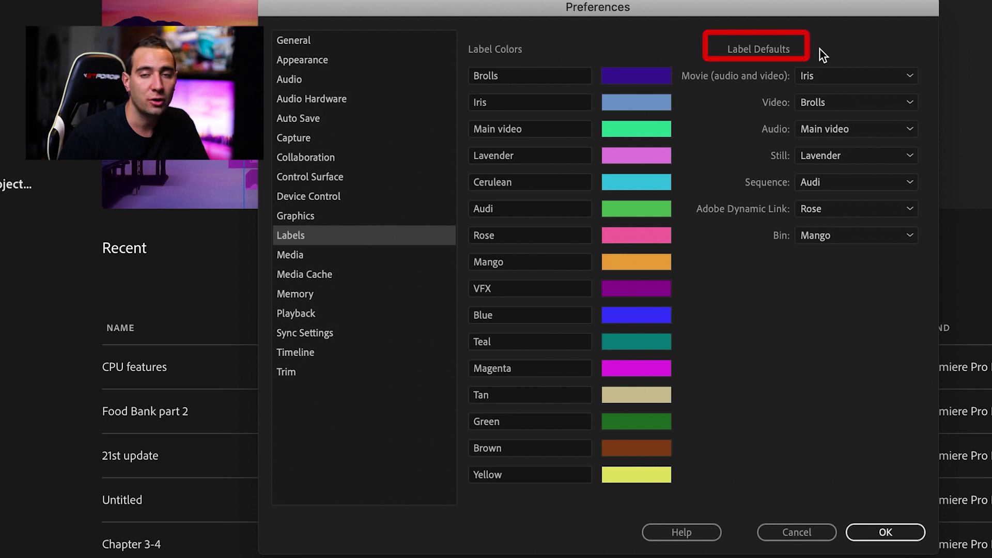
Step: Check the label choices for Movie clips, then move to the Media preferences
left_click(897, 75)
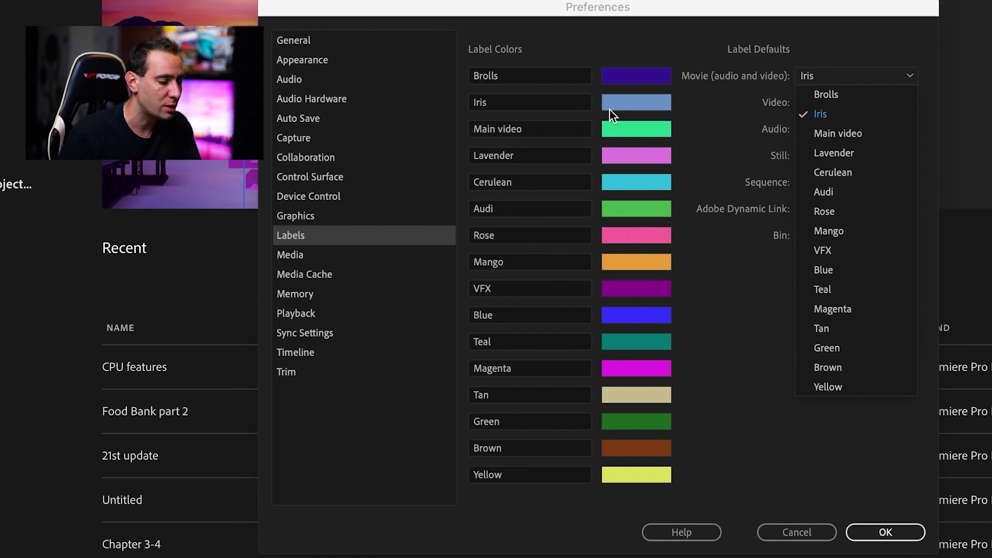
left_click(728, 364)
key("Down")
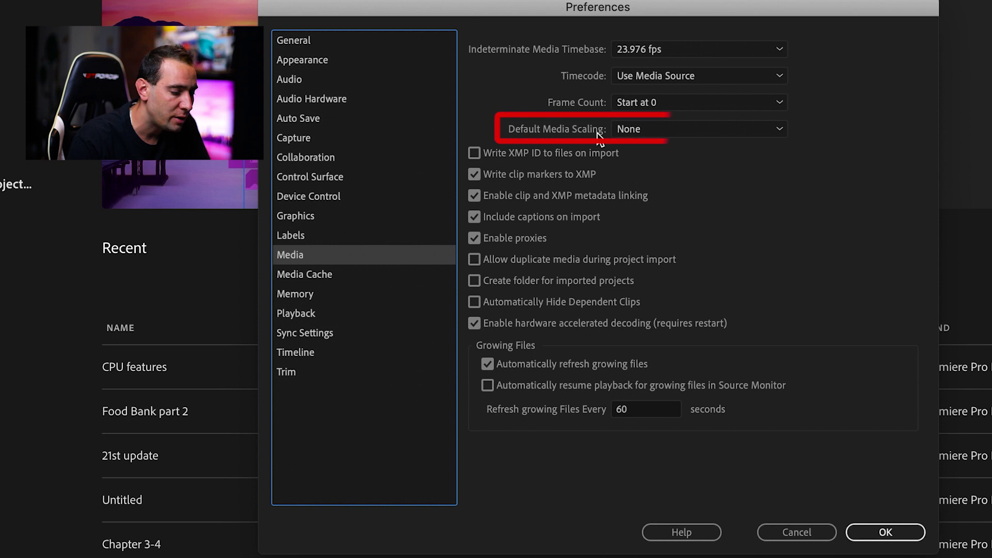
left_click(704, 132)
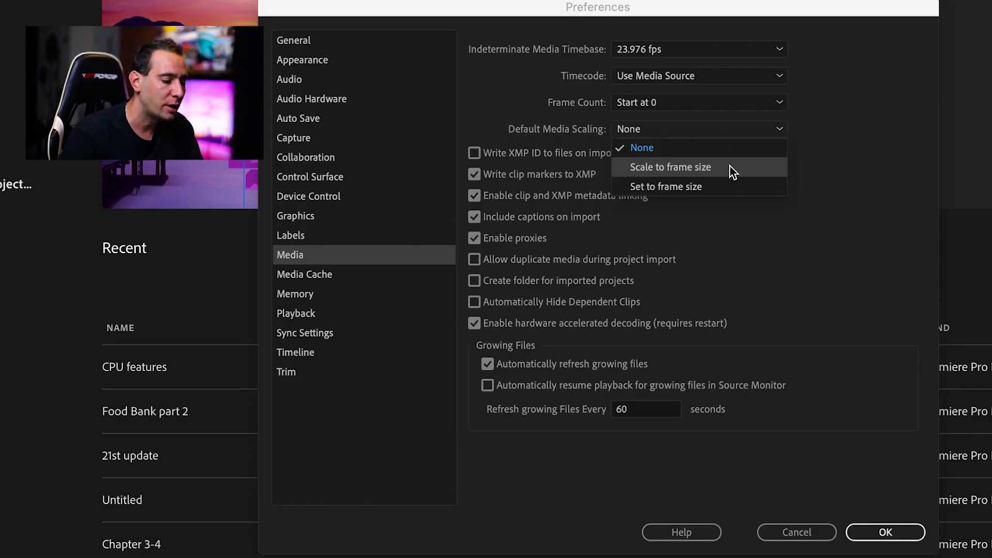
left_click(711, 148)
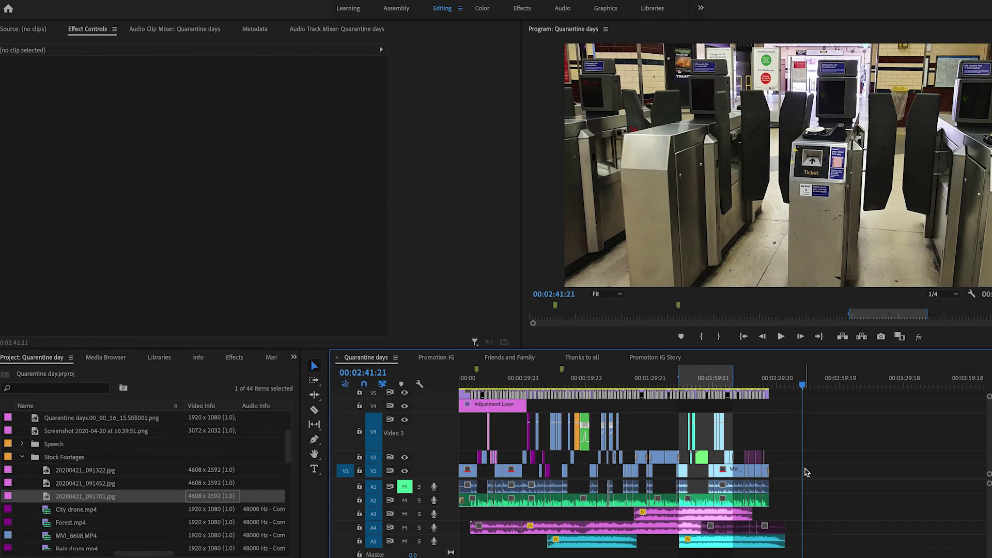
Step: Zoom the timeline in, select the pink photo clip, and scrub its Scale from 100 to 42
key("equal")
key("equal")
key("equal")
key("equal")
key("equal")
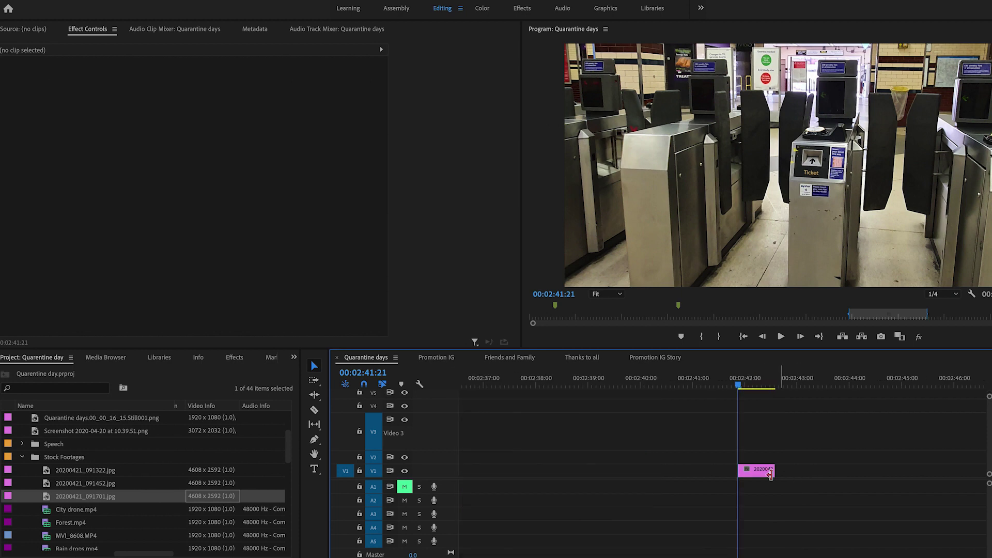
left_click(770, 474)
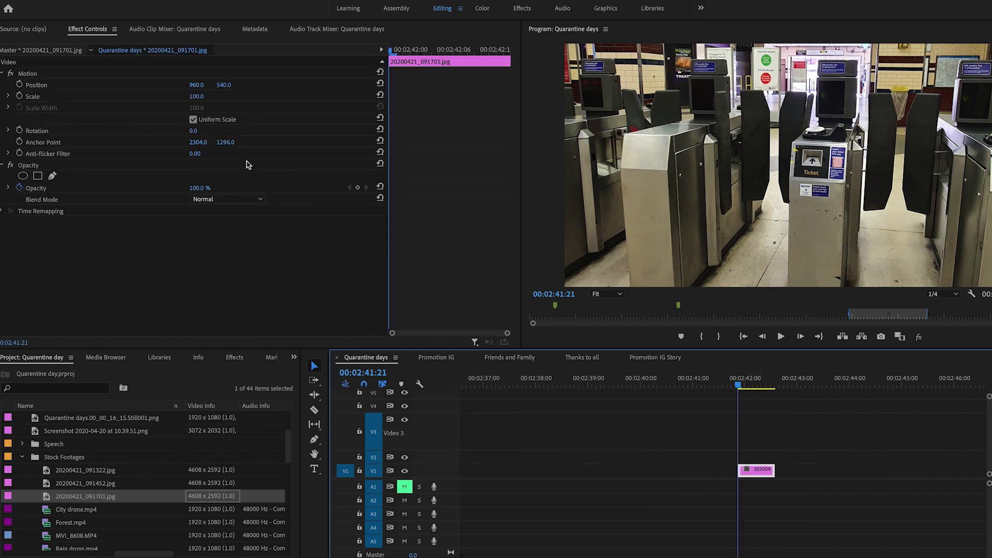
left_click(201, 102)
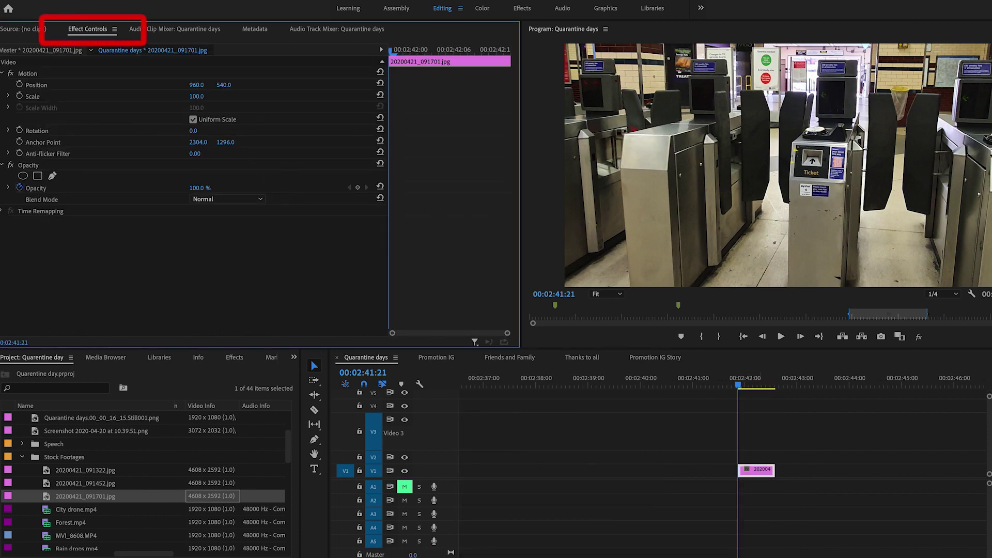
left_click_drag(201, 103, 170, 102)
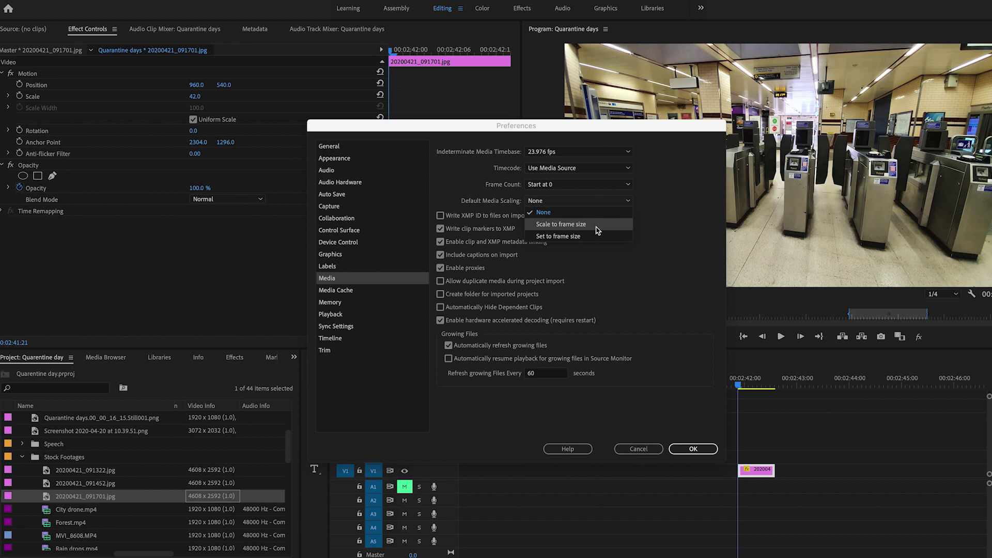
Step: Set Default Media Scaling to Scale to frame size, close Preferences, and place the playhead at 00:02:41:05
left_click(596, 226)
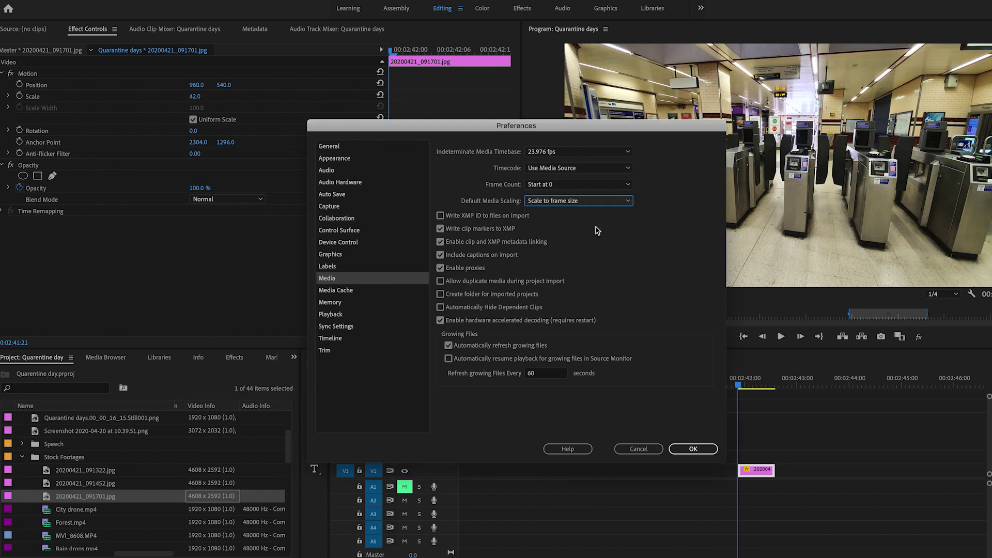
left_click(693, 449)
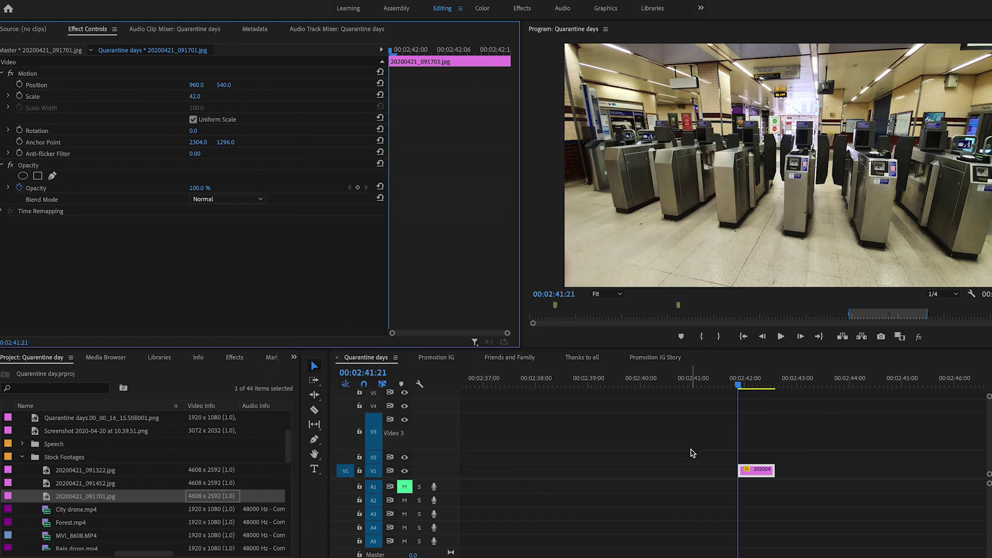
left_click(704, 385)
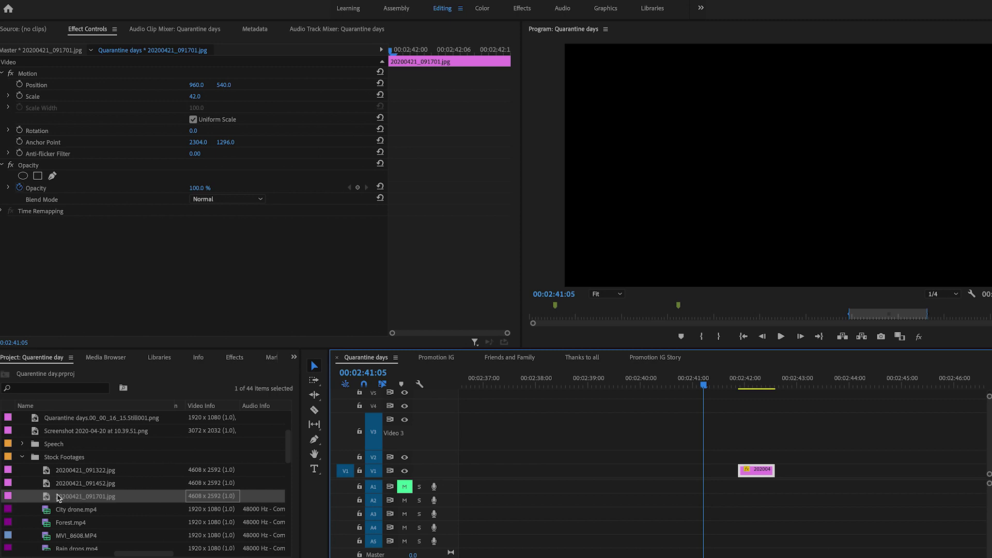
Step: Drop 20200421_091701.jpg onto V2 near 00:02:41:05 and select the new photo clip
left_click_drag(48, 499, 708, 465)
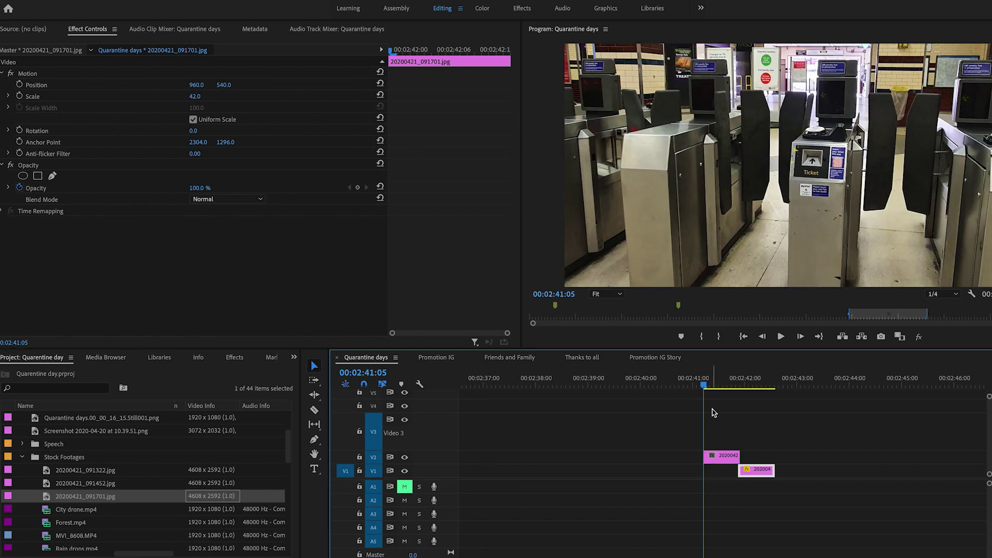
left_click(710, 387)
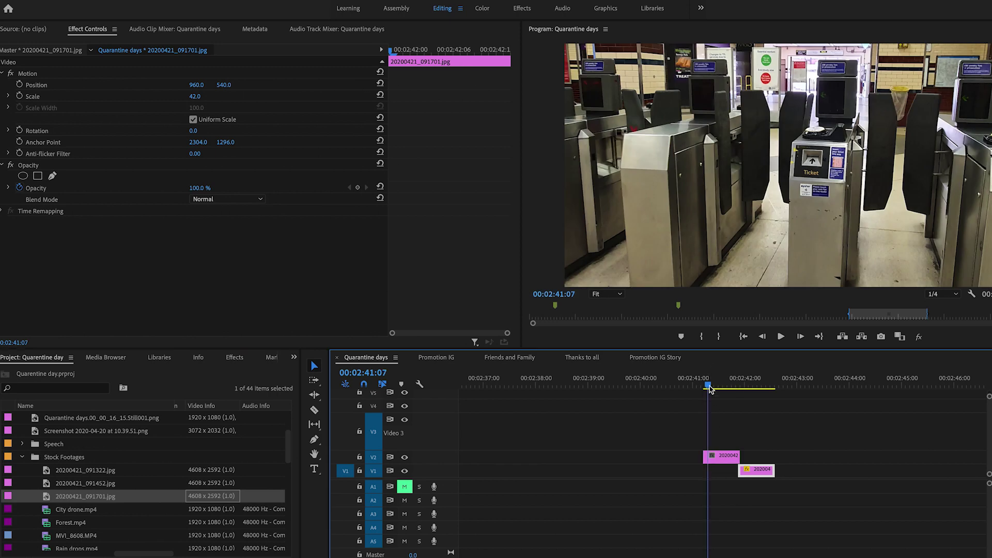
left_click(724, 456)
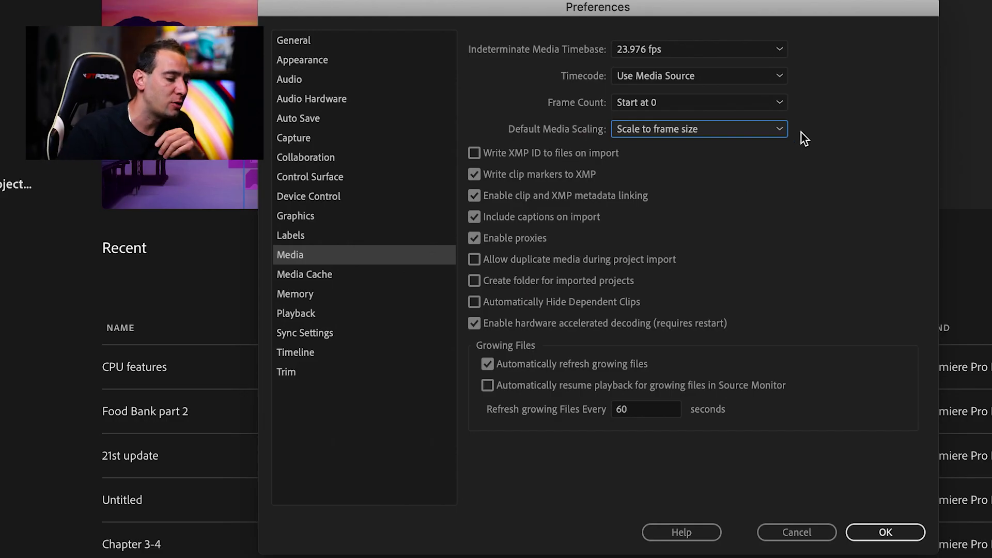
Step: Make Set to frame size the Default Media Scaling, then add 20200421_091701.jpg to the timeline again
left_click(784, 129)
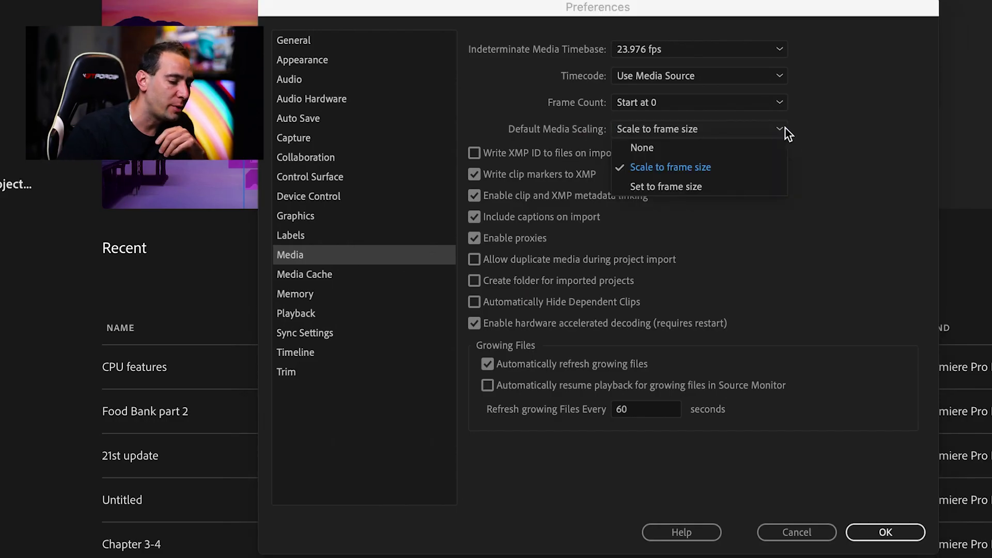
left_click(721, 187)
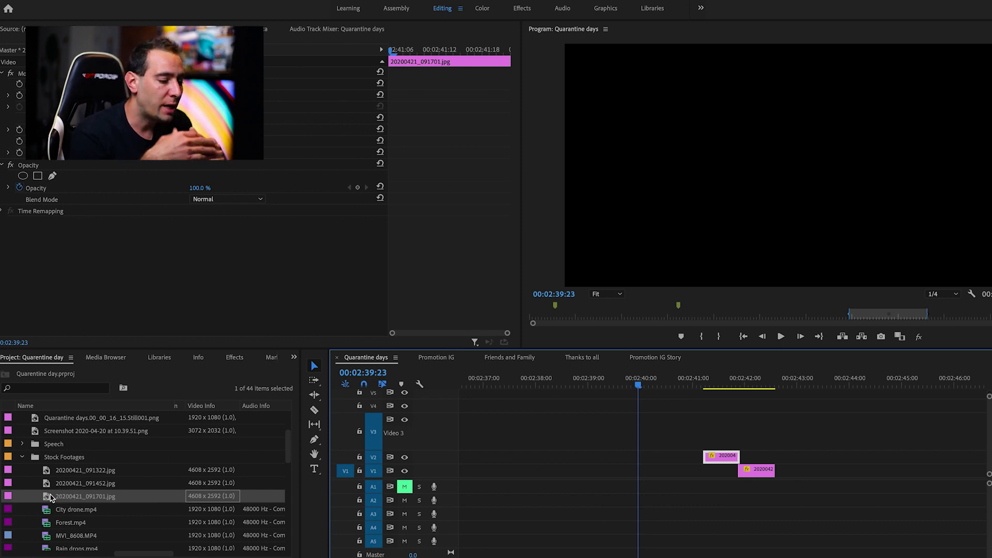
left_click_drag(52, 496, 644, 430)
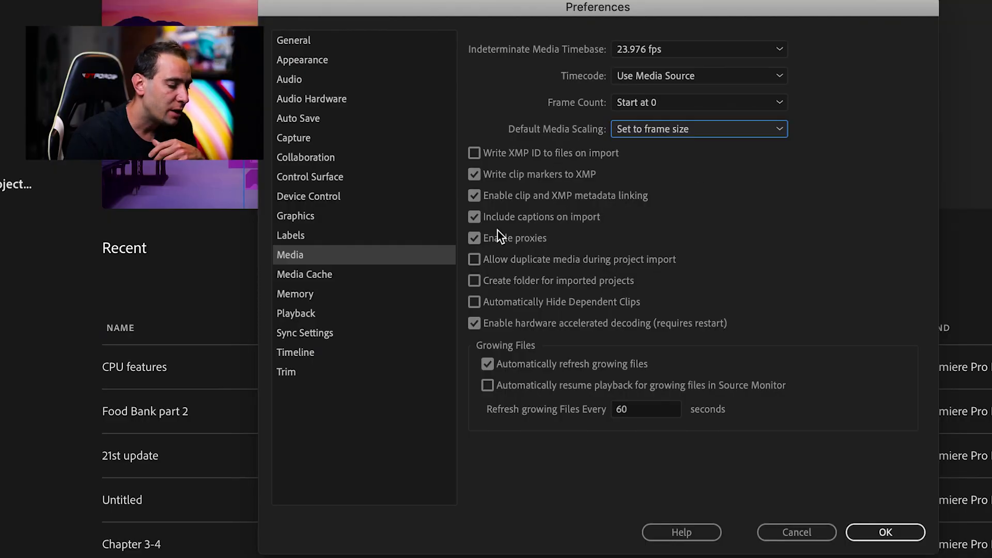
mouse_move(502, 242)
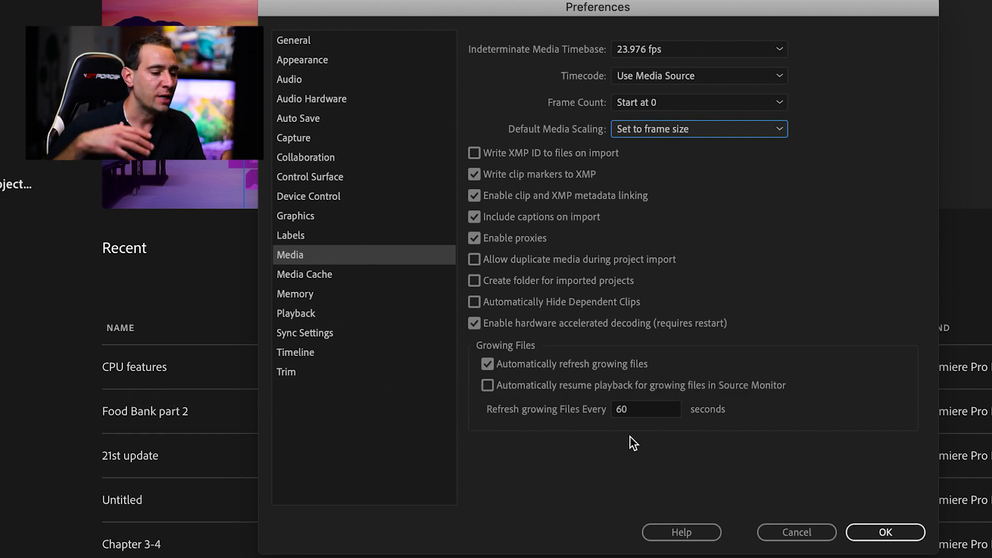
Step: Switch the Preferences dialog to the Media Cache page
left_click(317, 276)
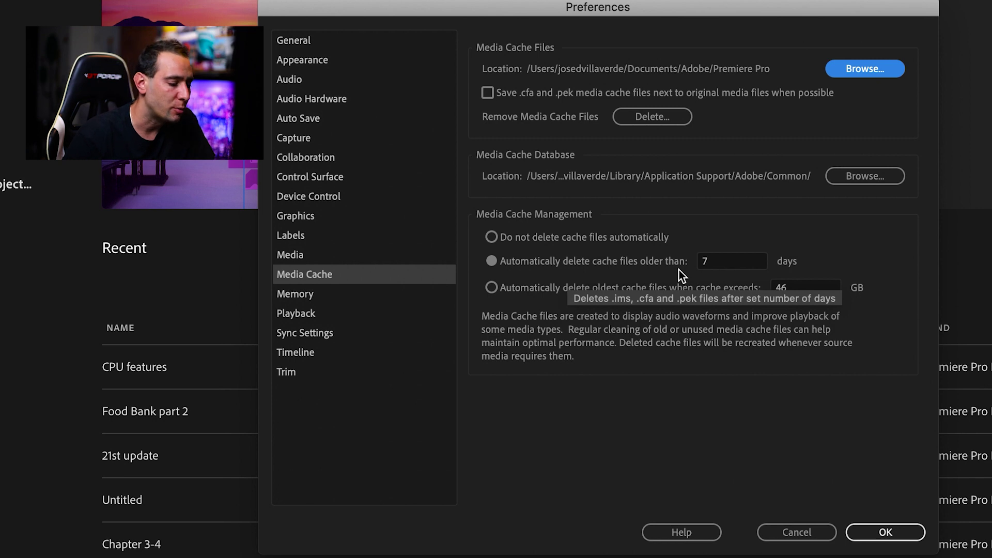
Step: In Memory preferences, keep 3 GB RAM reserved and optimize rendering for Performance
left_click(312, 297)
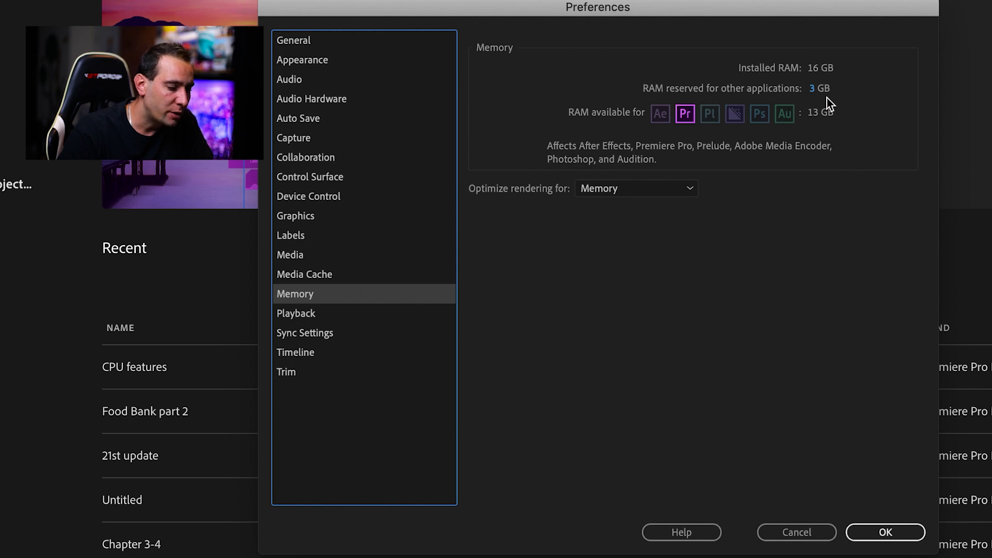
left_click_drag(819, 89, 574, 94)
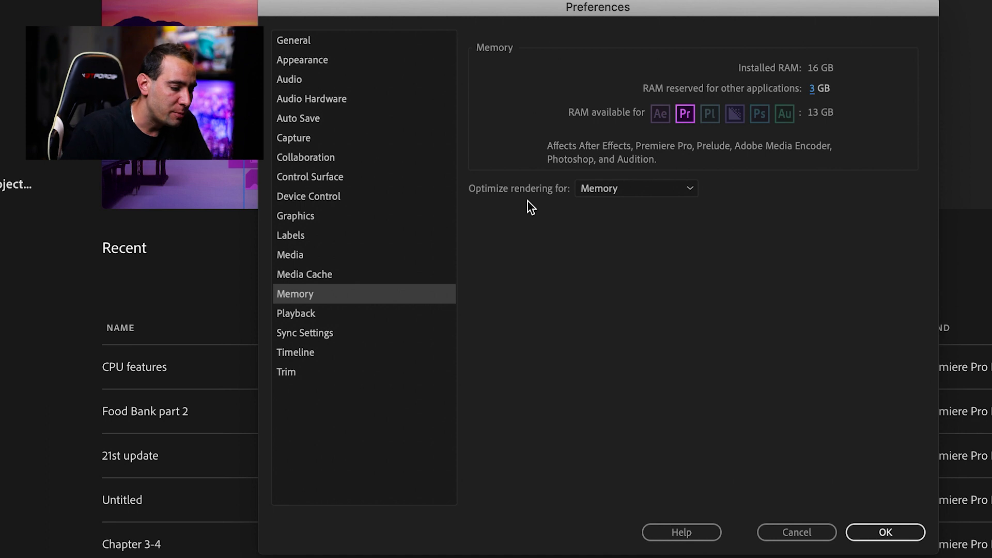
left_click(690, 192)
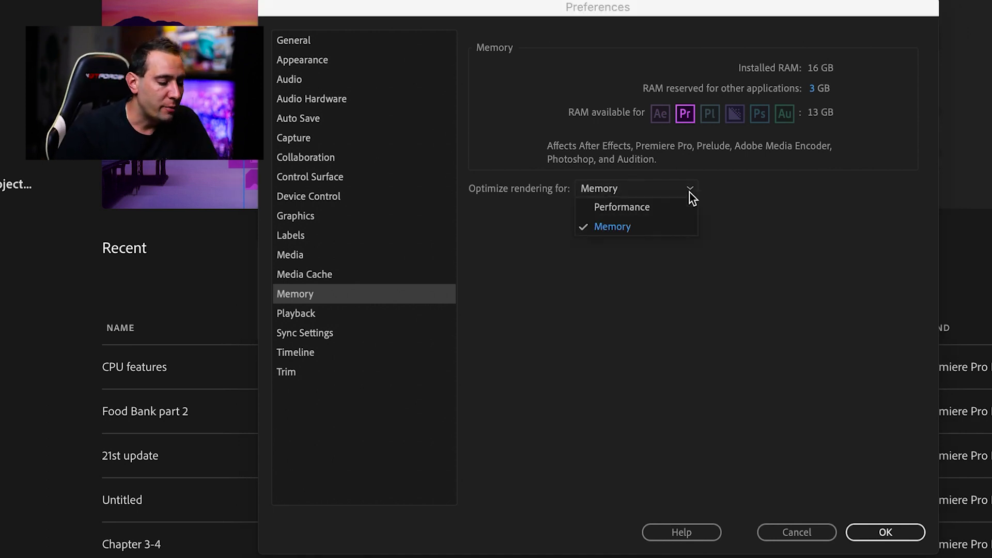
left_click(661, 210)
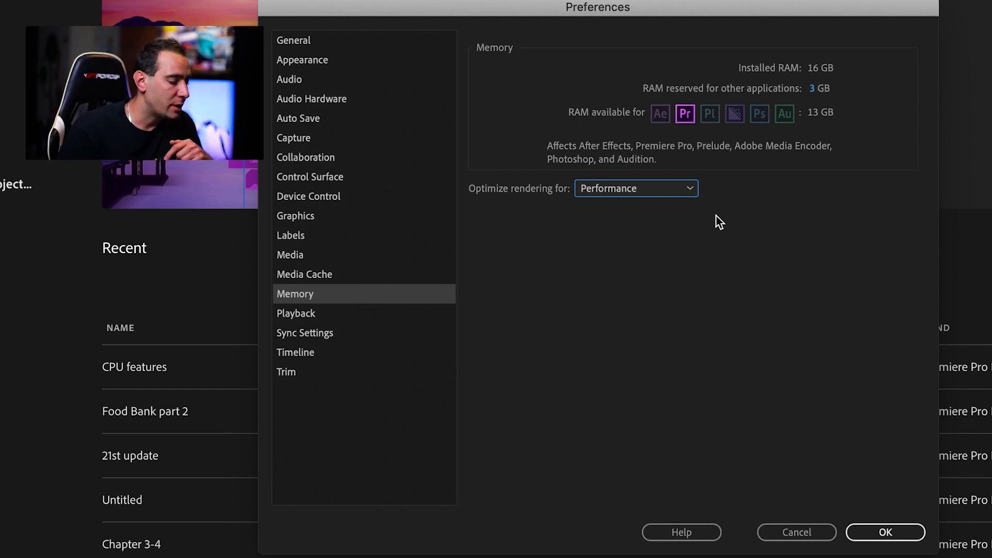
Step: Page through the Playback, Sync Settings and Timeline preferences, ending on Trim
left_click(307, 318)
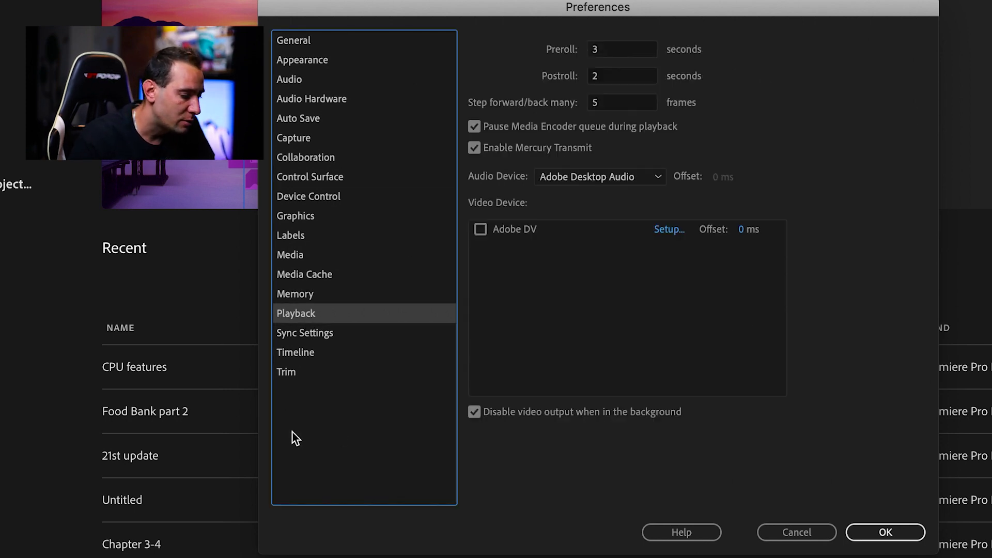
left_click(330, 334)
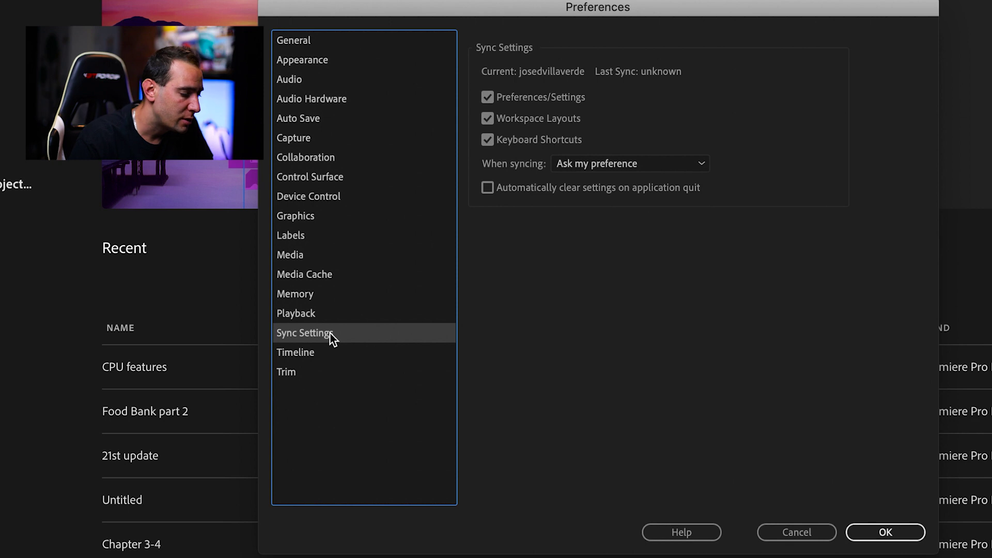
left_click(324, 355)
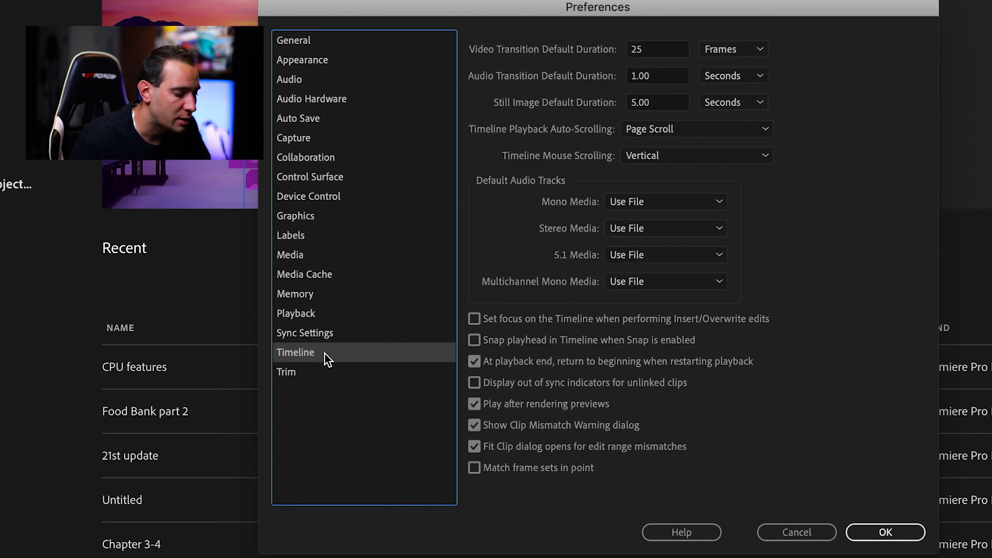
left_click(318, 373)
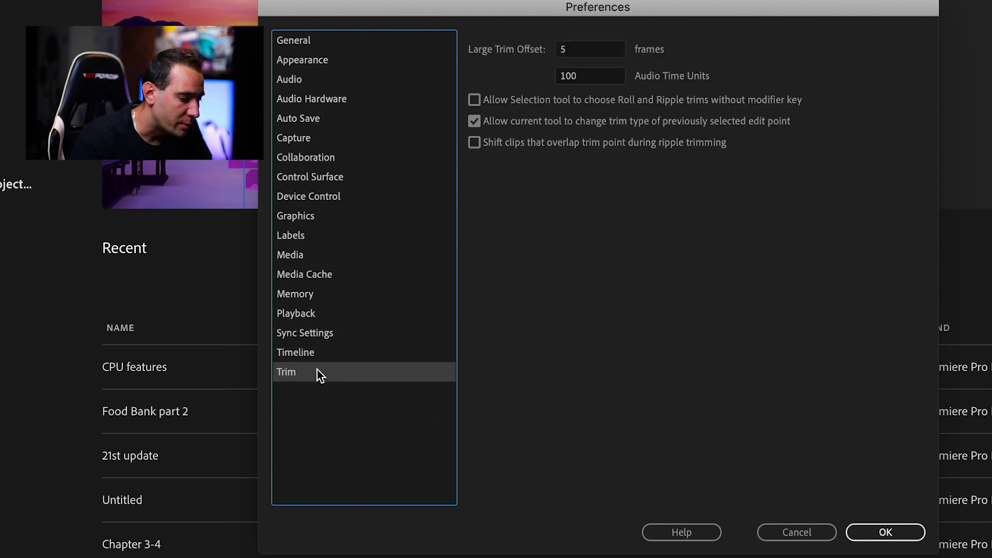